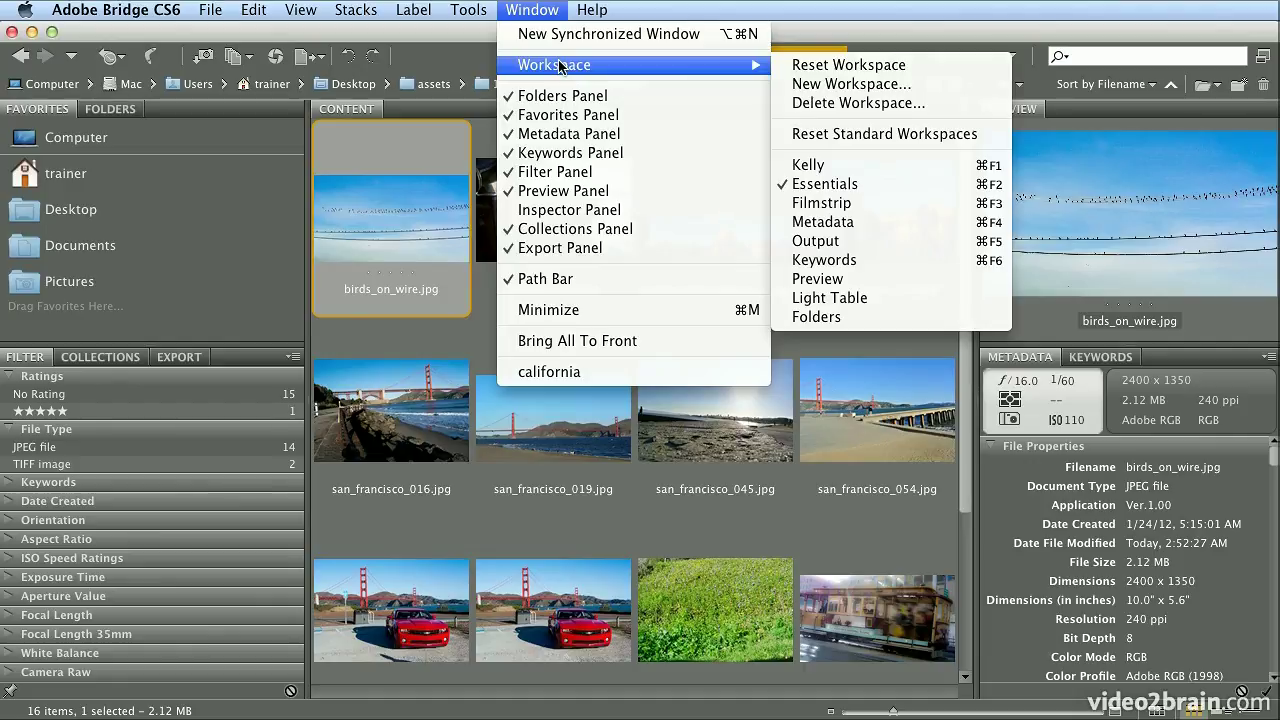
# Switch Bridge to the Output workspace to set up a web gallery
pyautogui.click(846, 247)
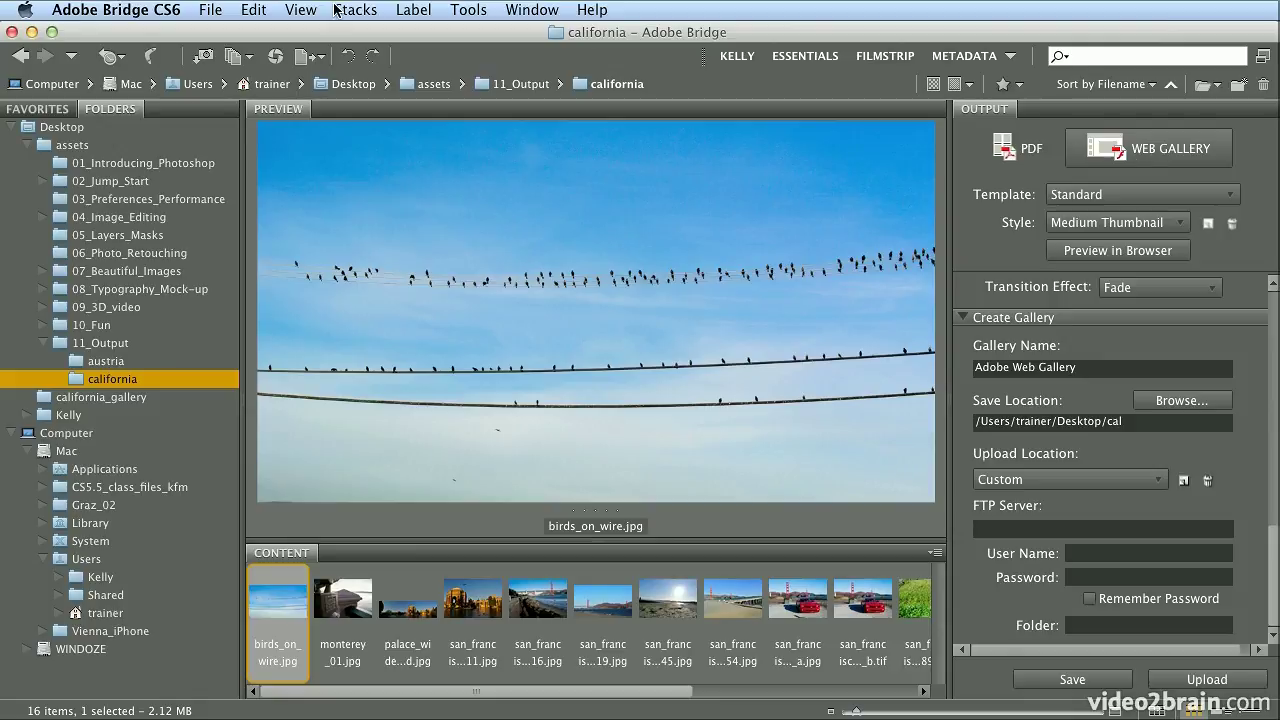
pyautogui.click(244, 9)
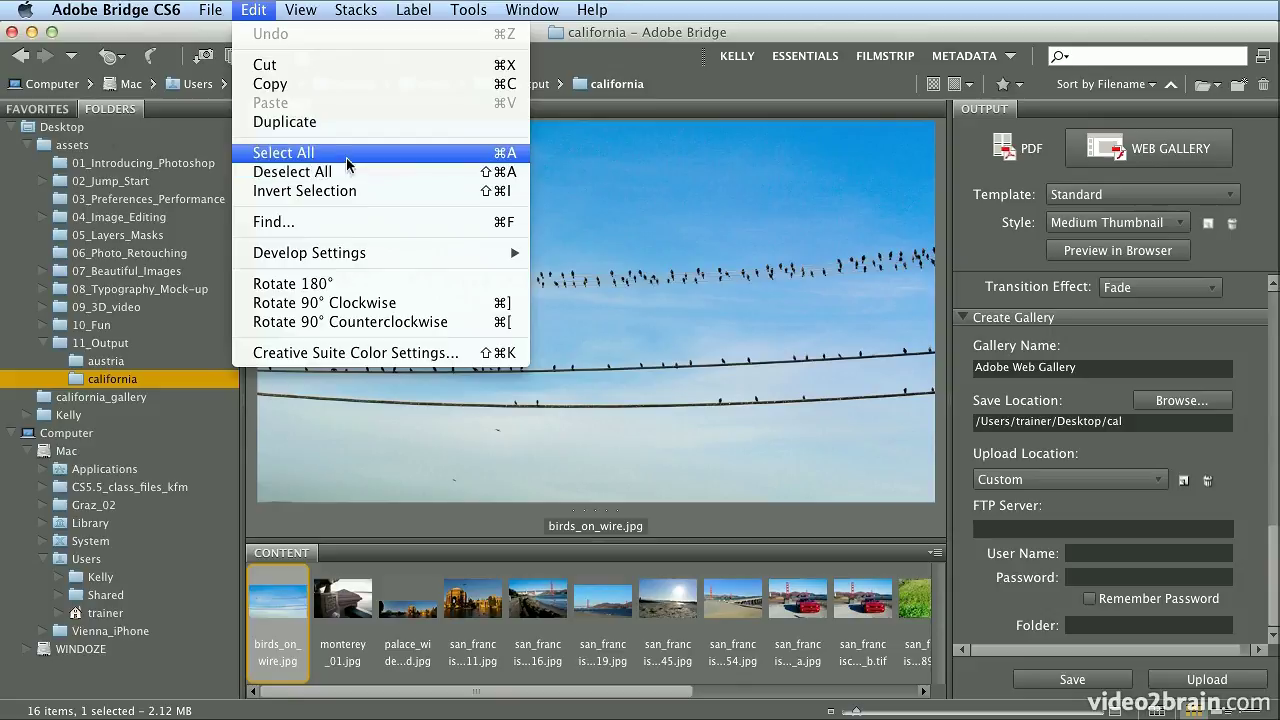
# Select all 16 photos and keep the Standard template with the Medium Thumbnail style
pyautogui.click(380, 162)
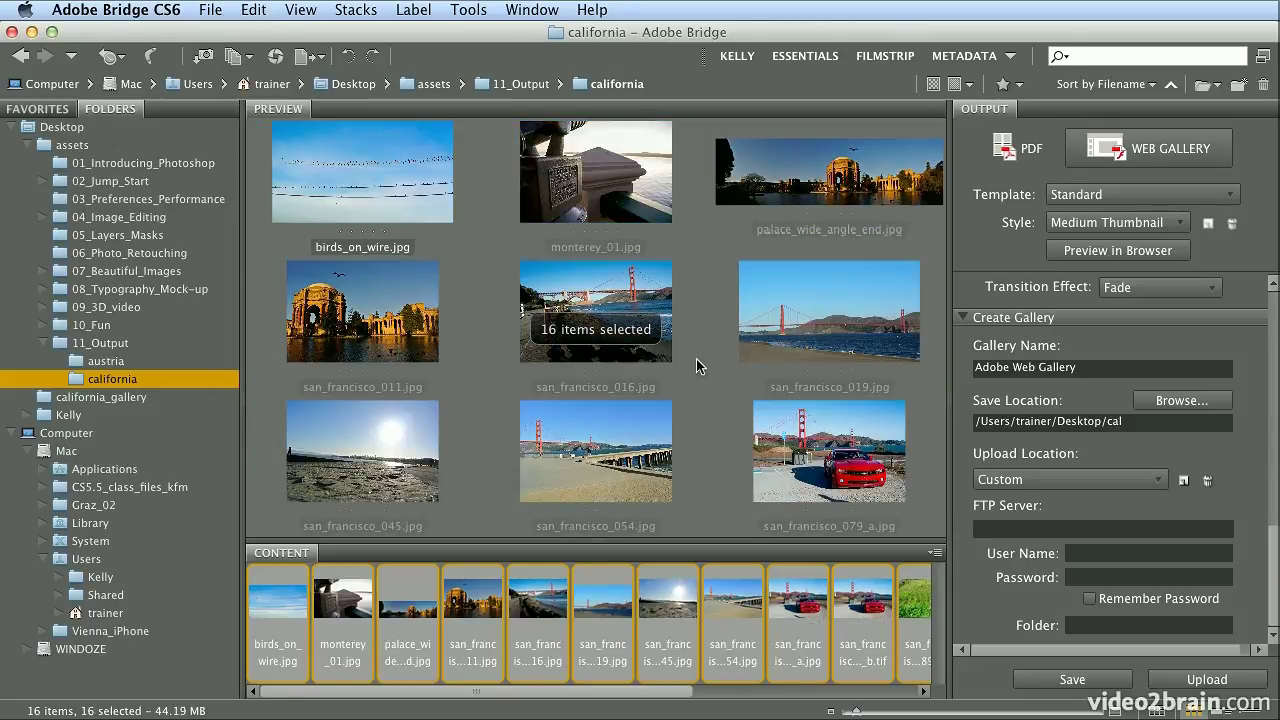
pyautogui.click(1097, 198)
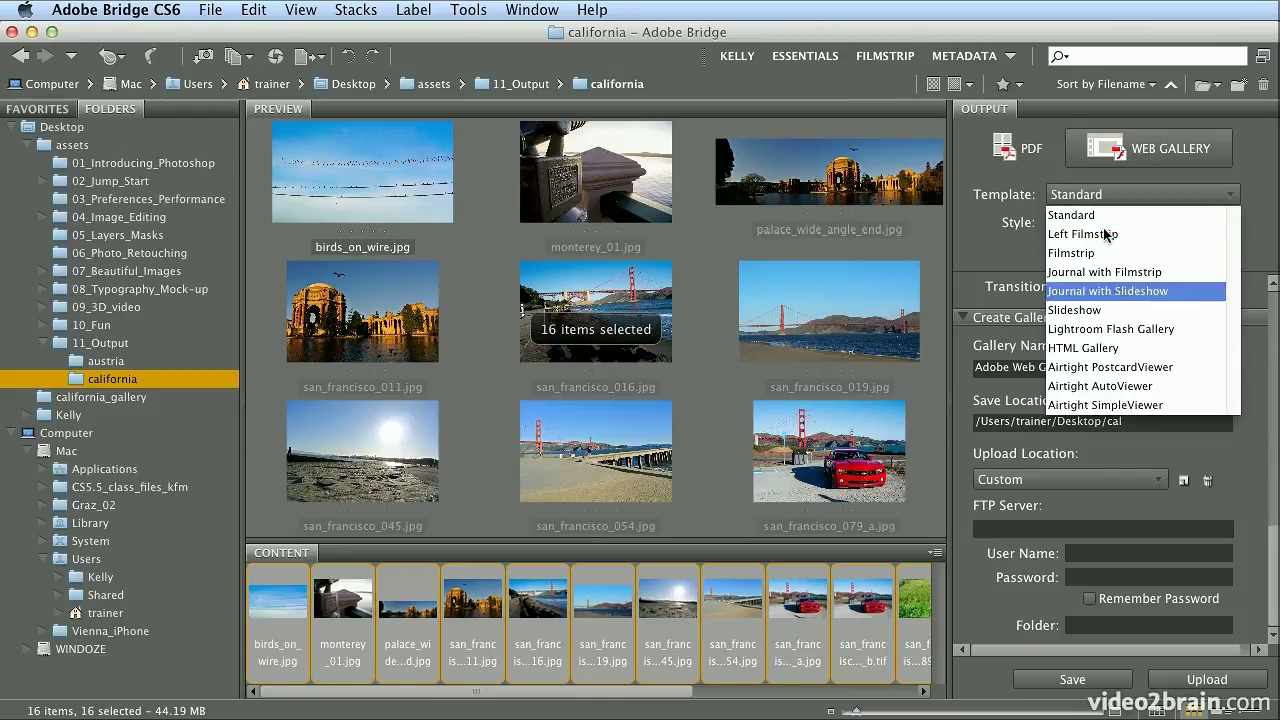
pyautogui.click(1106, 216)
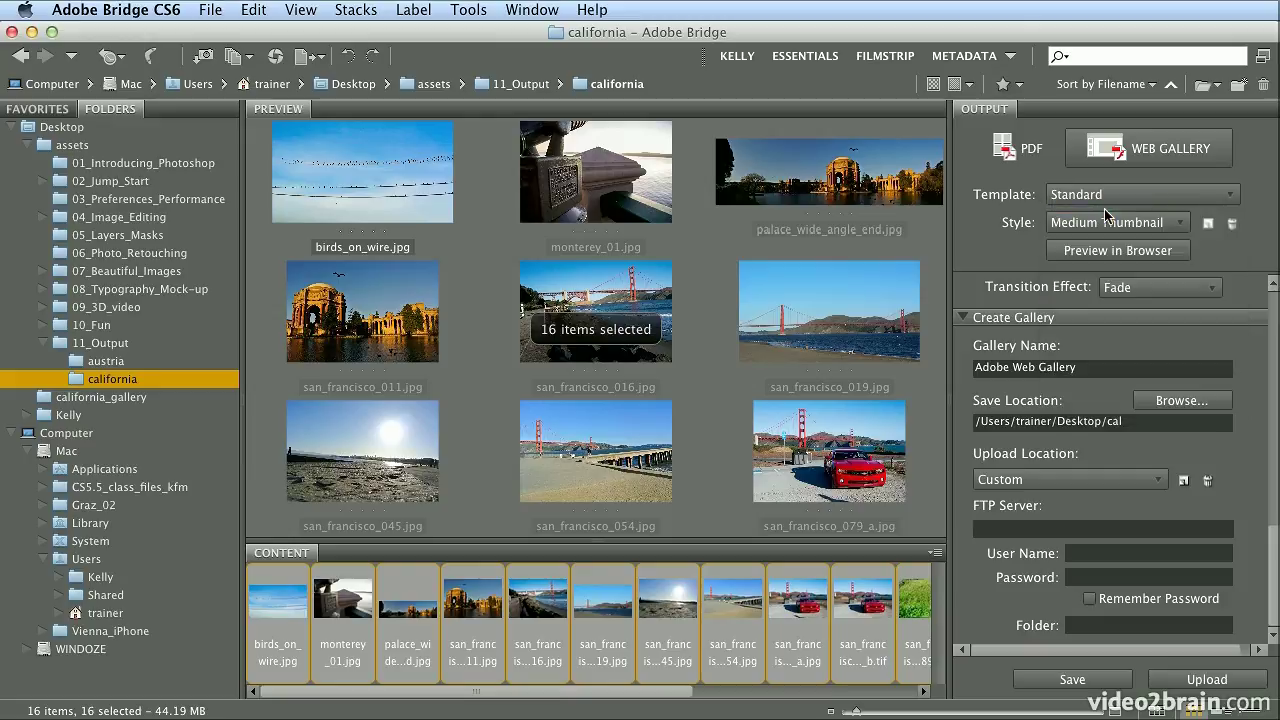
pyautogui.click(1104, 224)
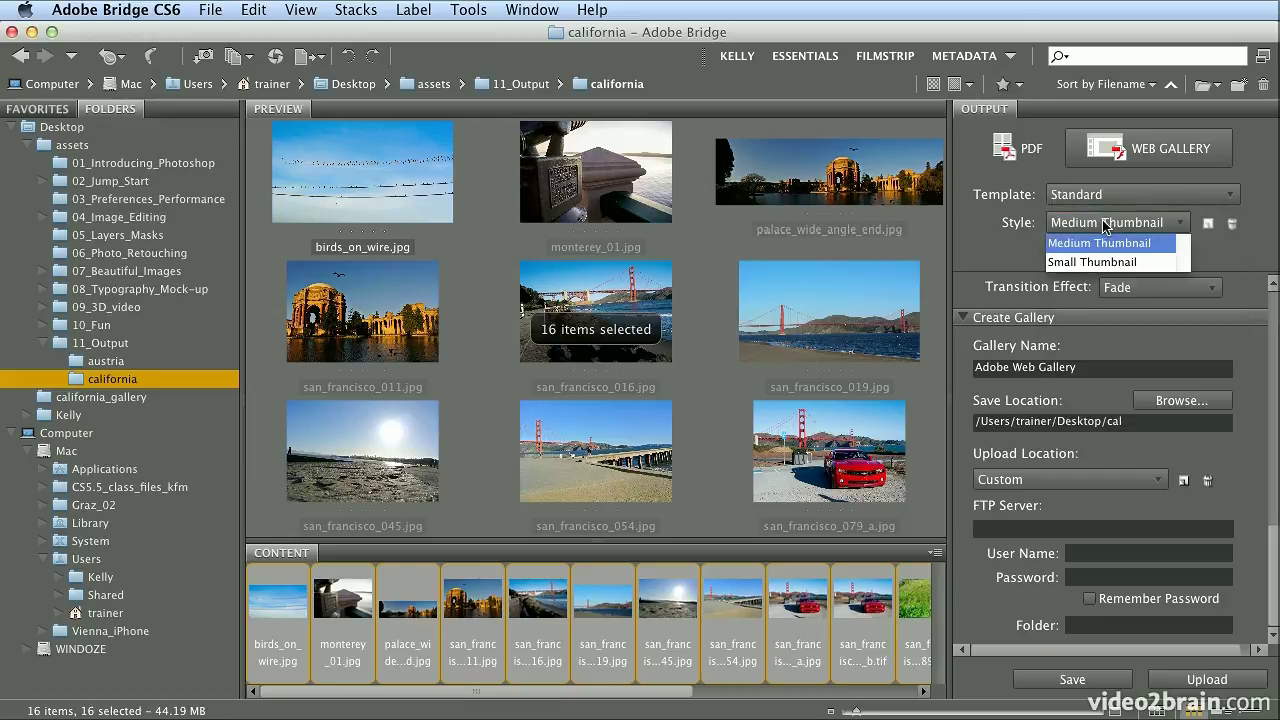
pyautogui.click(1026, 226)
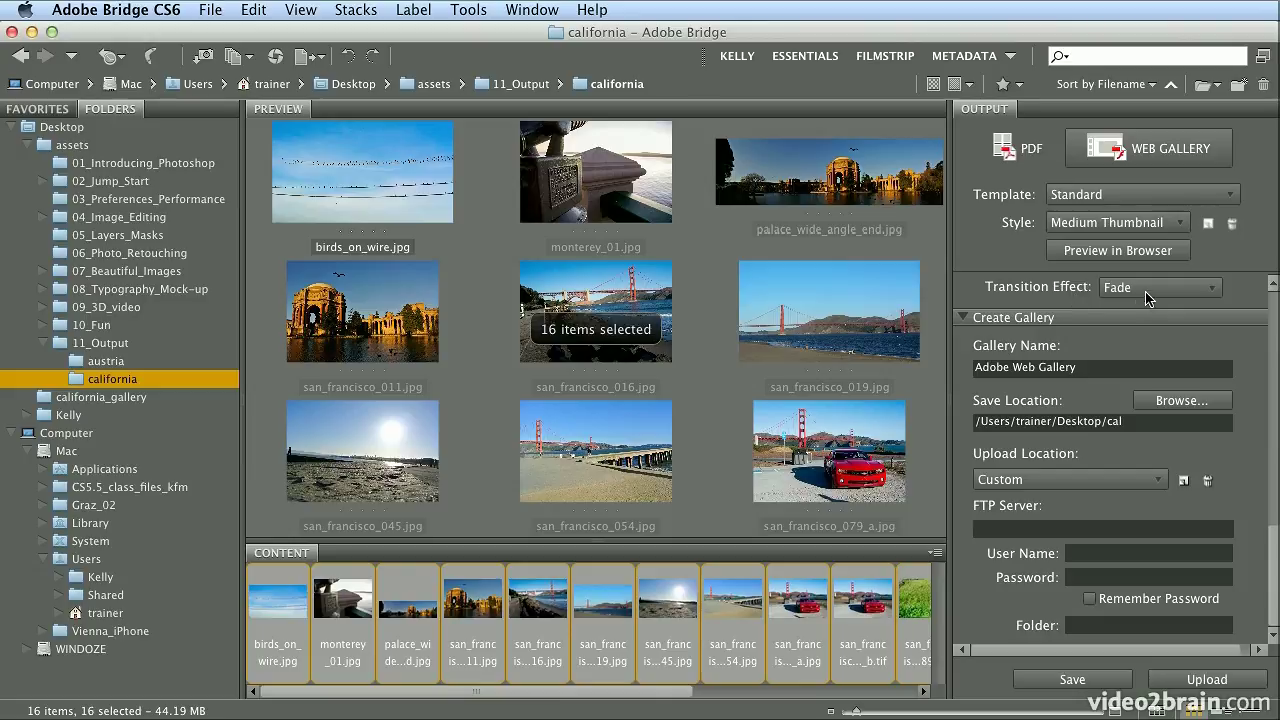
# Name the gallery California and set its save location to the Desktop's california_gallery folder
pyautogui.press('Tab')
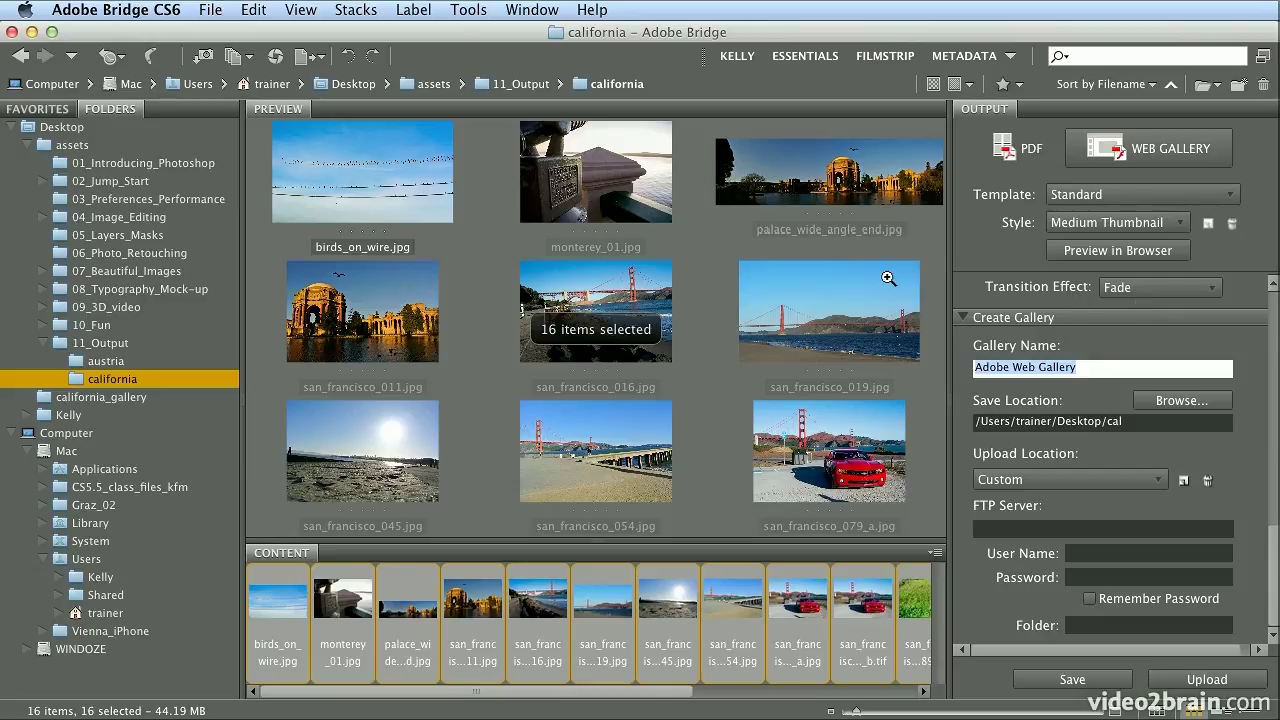
pyautogui.write('Calif')
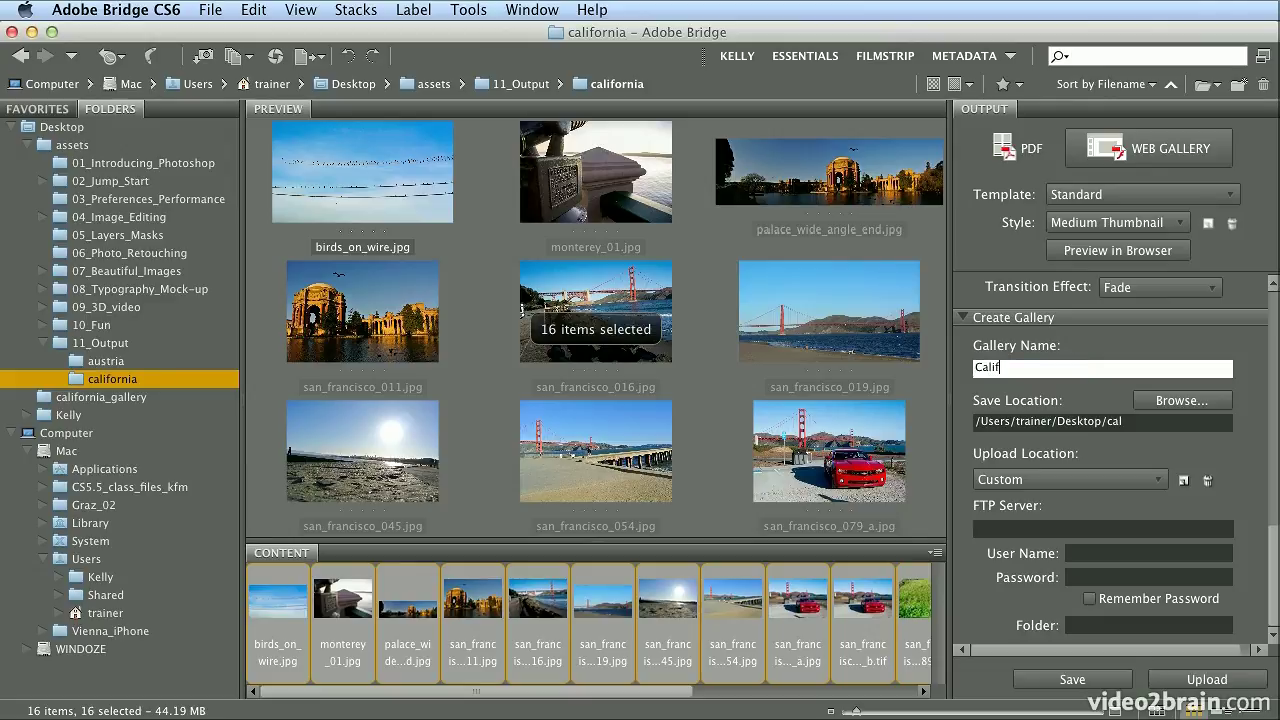
pyautogui.write('ornia')
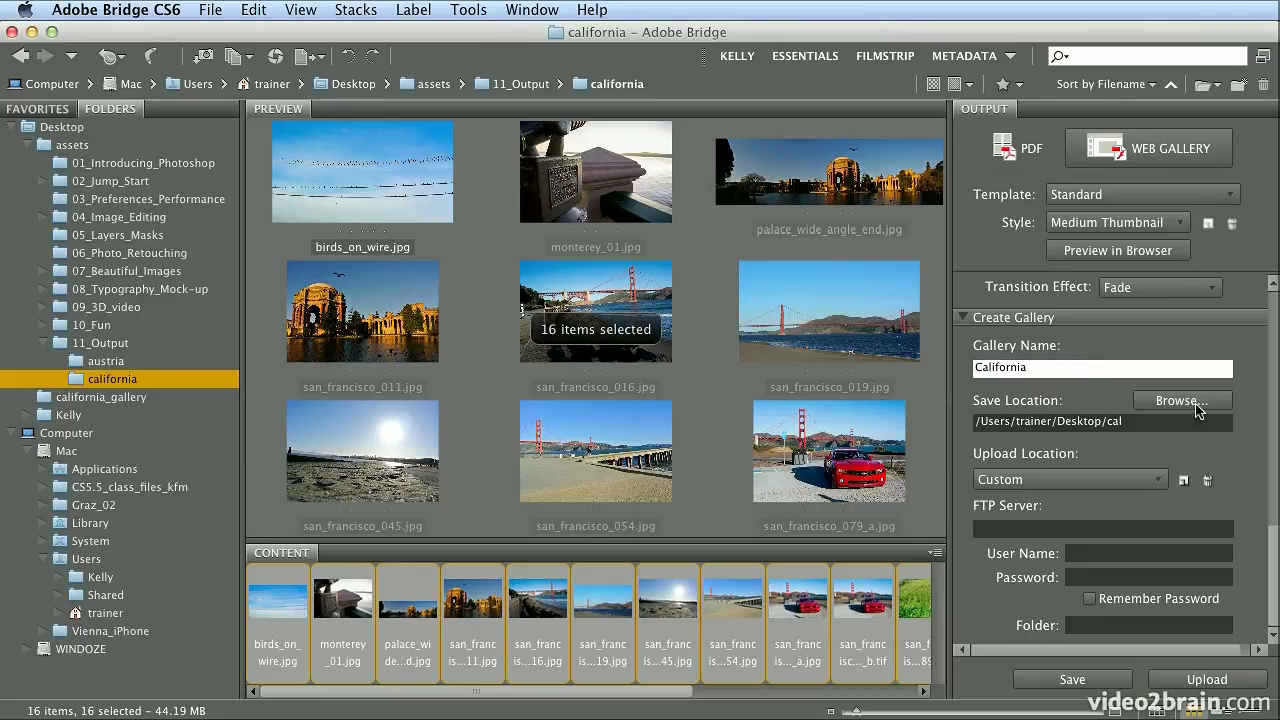
pyautogui.click(1195, 403)
pyautogui.moveTo(910, 196); pyautogui.dragTo(755, 160)
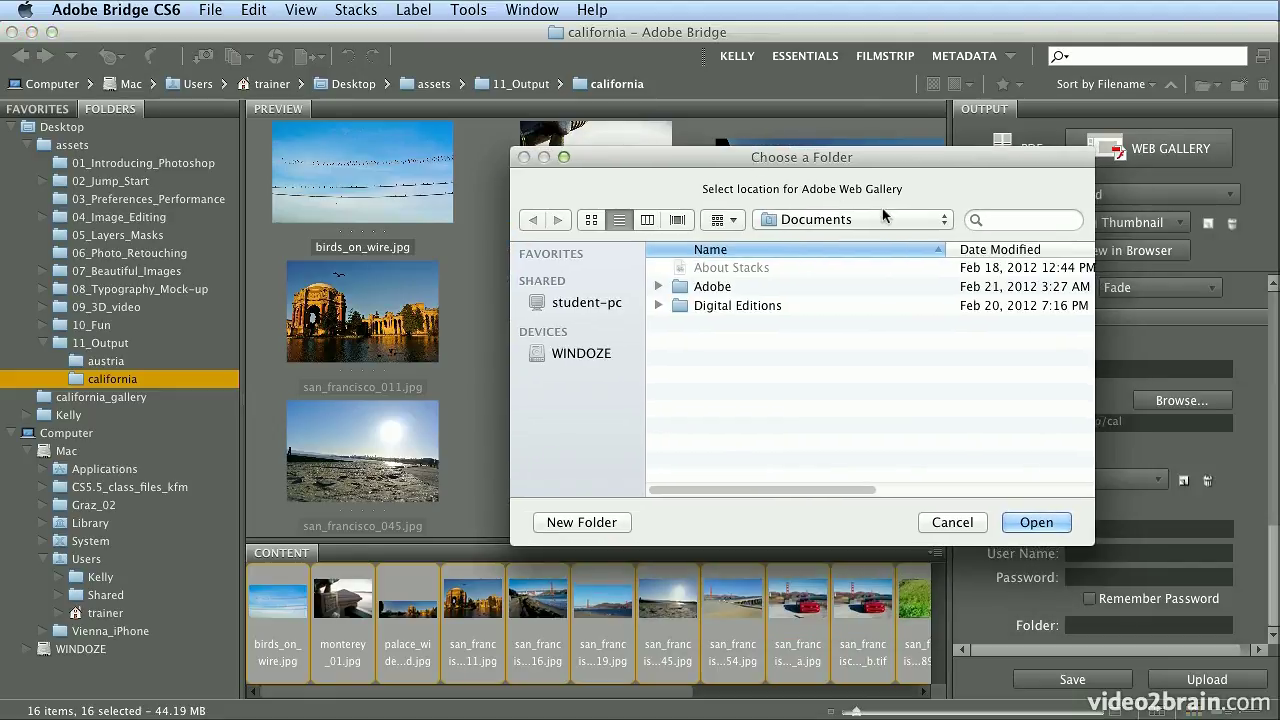
pyautogui.press('super+shift+d')
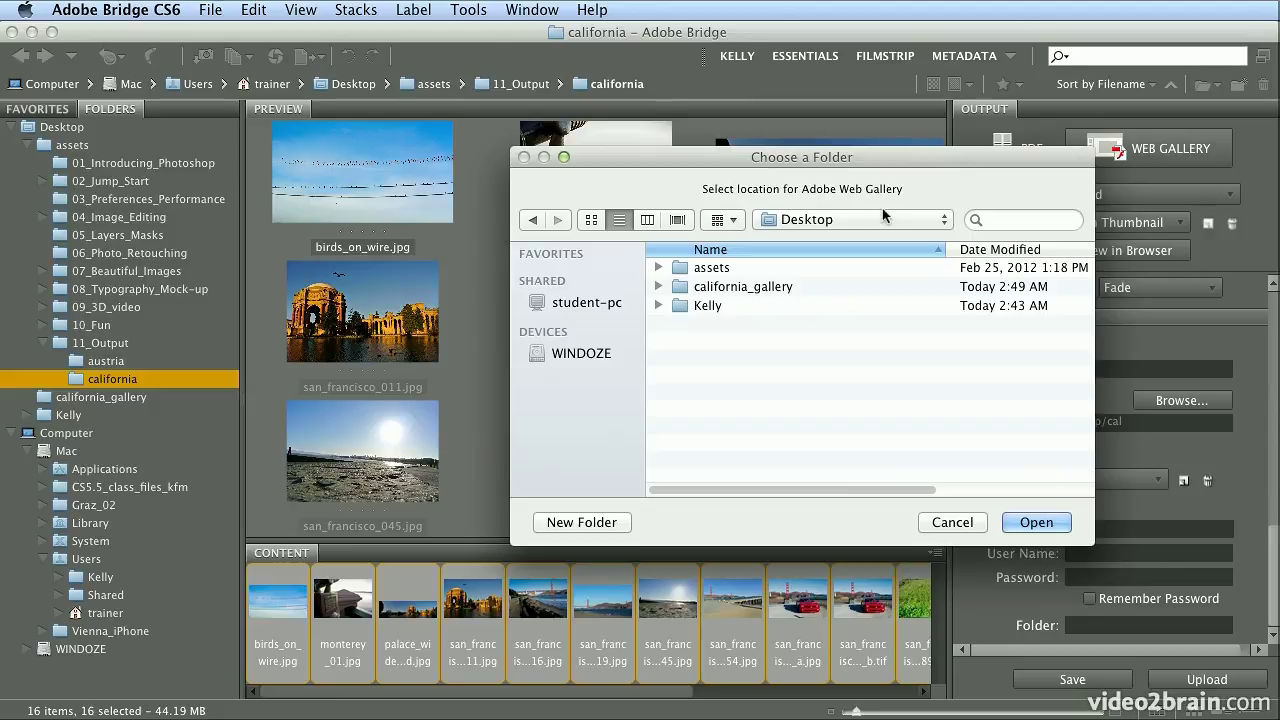
pyautogui.doubleClick(762, 291)
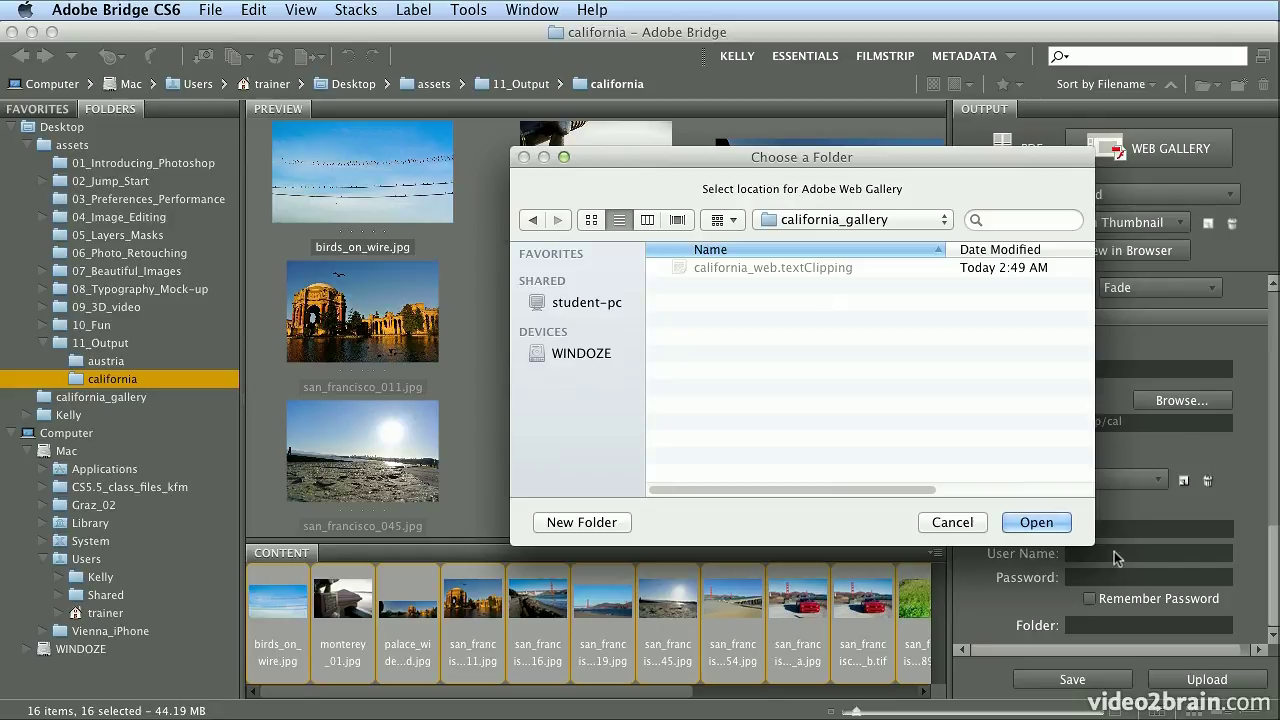
pyautogui.click(1037, 522)
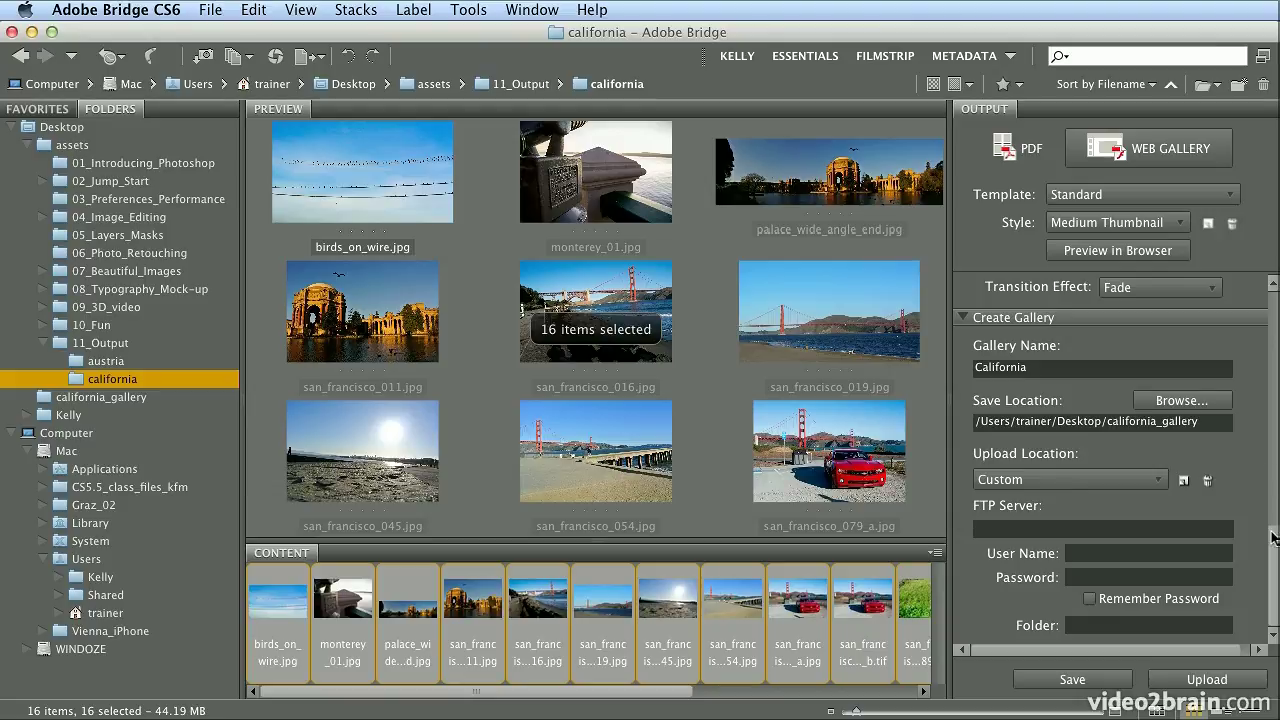
# Turn on Show File Names in the gallery's Appearance settings
pyautogui.moveTo(1274, 538); pyautogui.dragTo(1274, 458)
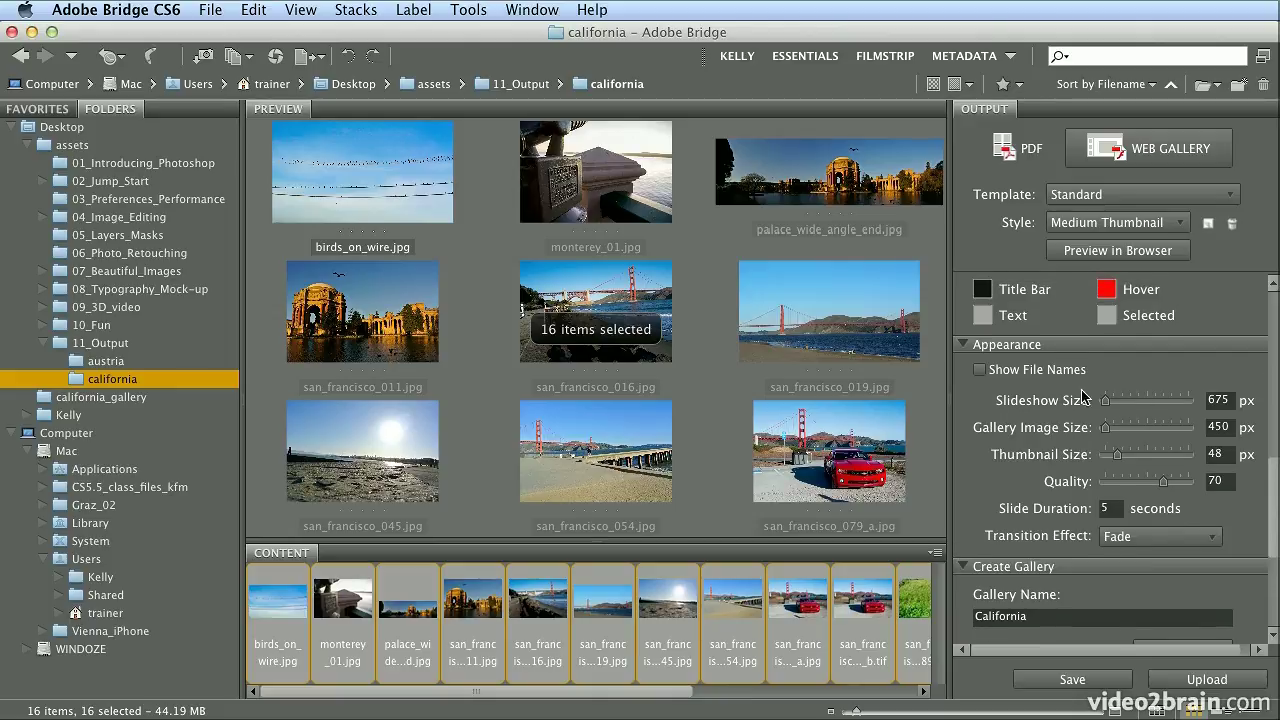
pyautogui.click(1015, 373)
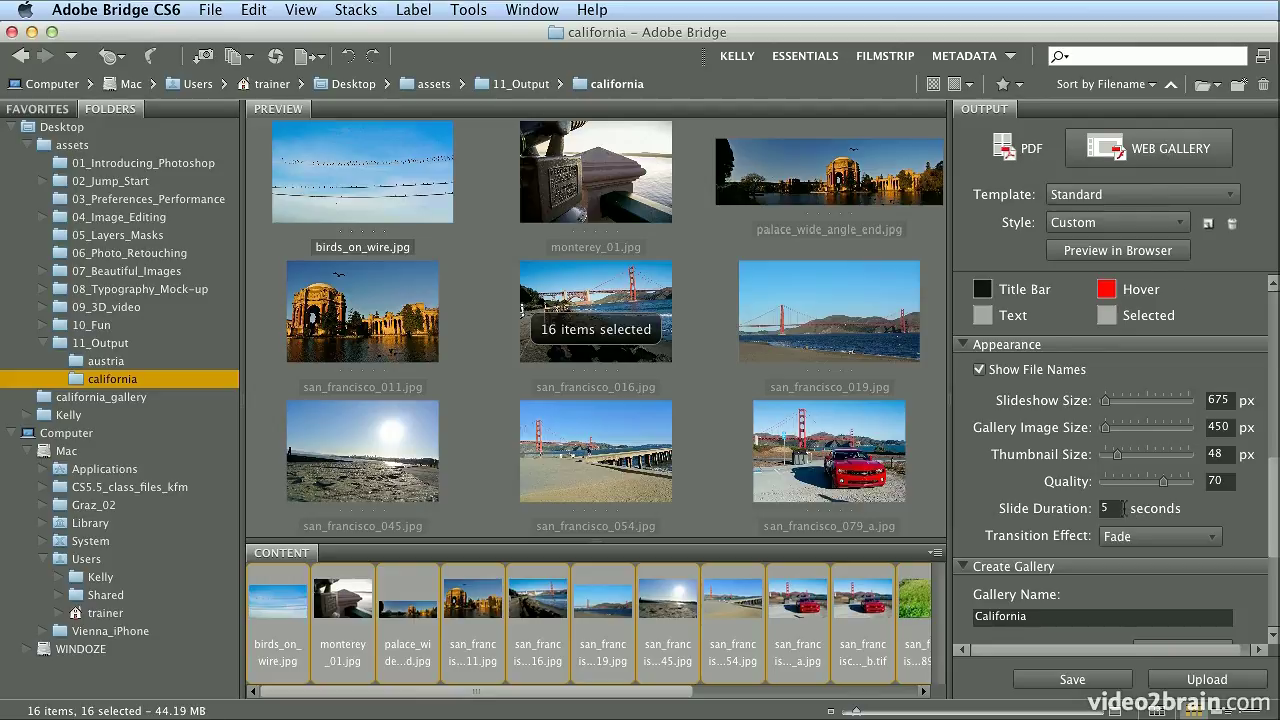
pyautogui.scroll(5, 1275, 370)
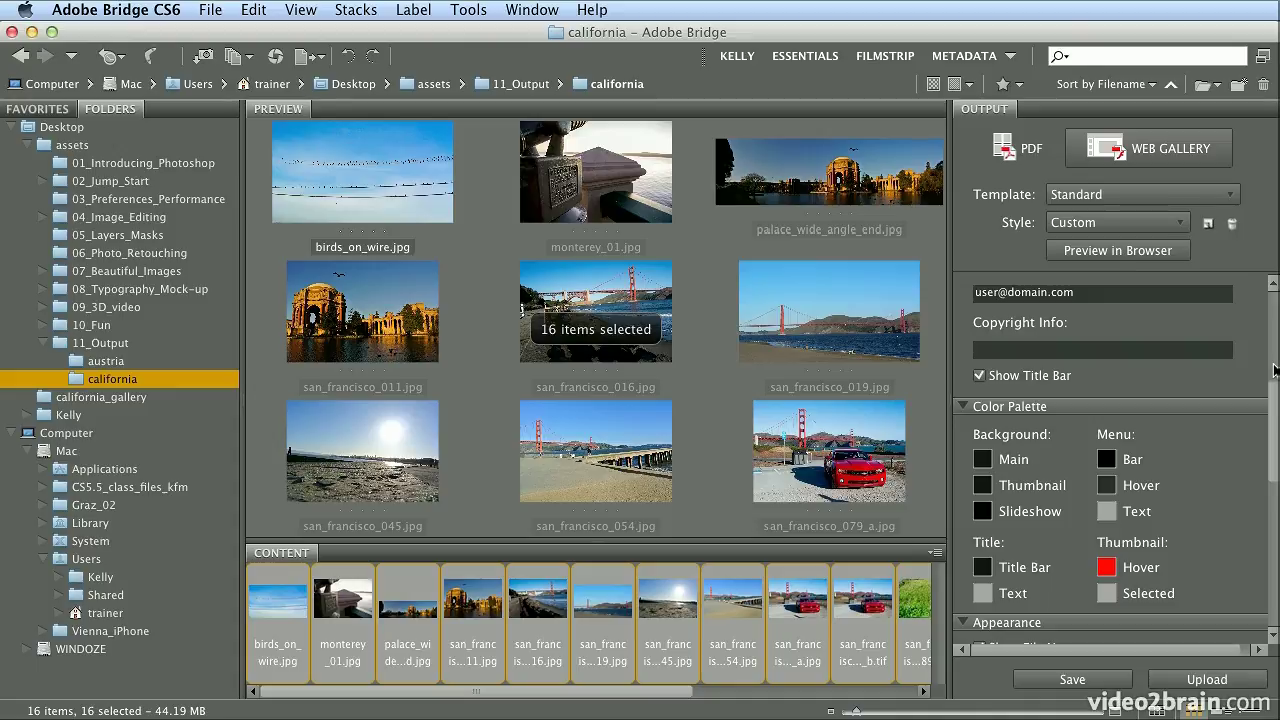
# Enter the title California, a caption about the California shots, and a 'pick 3 for the project' description
pyautogui.scroll(5, 1274, 370)
pyautogui.scroll(2, 1274, 370)
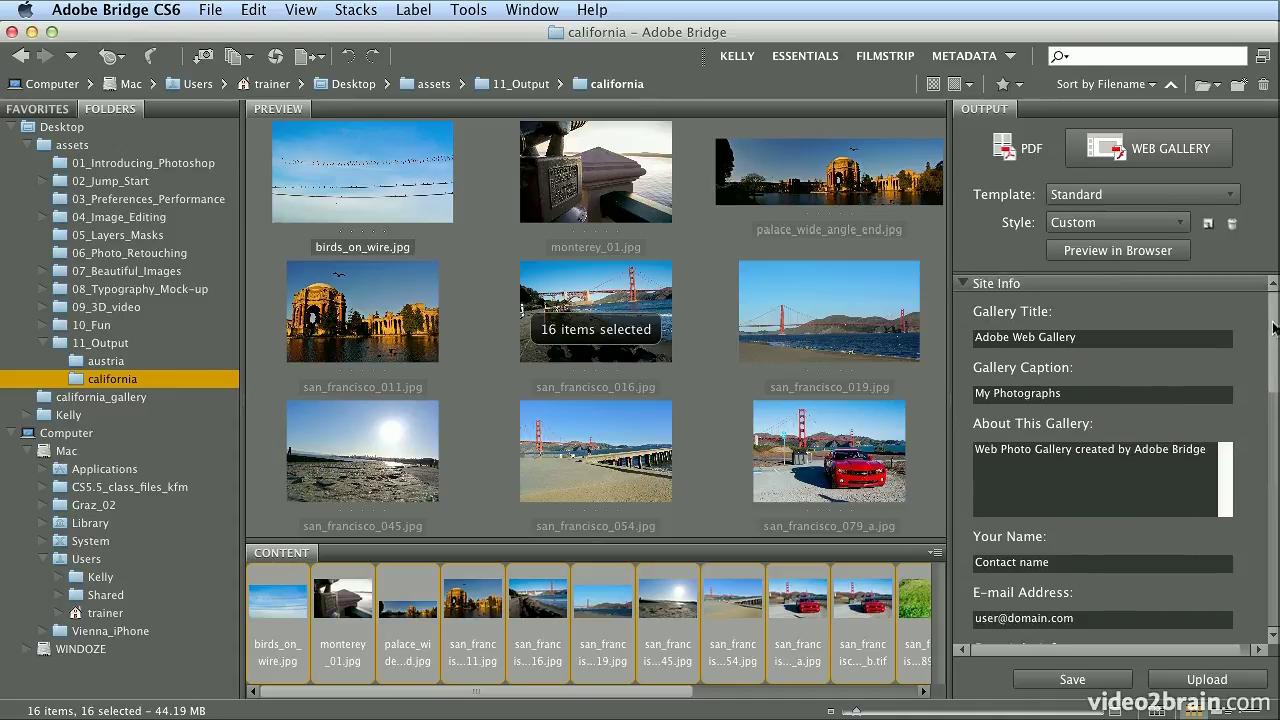
pyautogui.click(1090, 343)
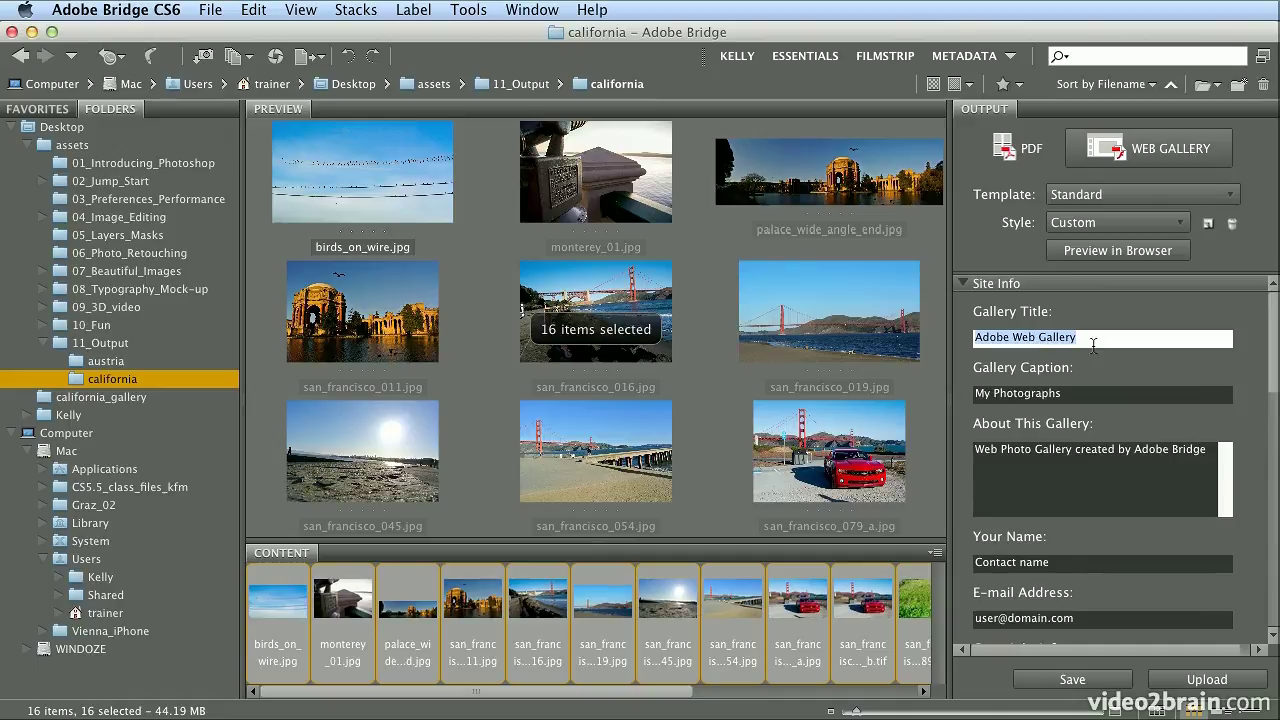
pyautogui.write('Calif')
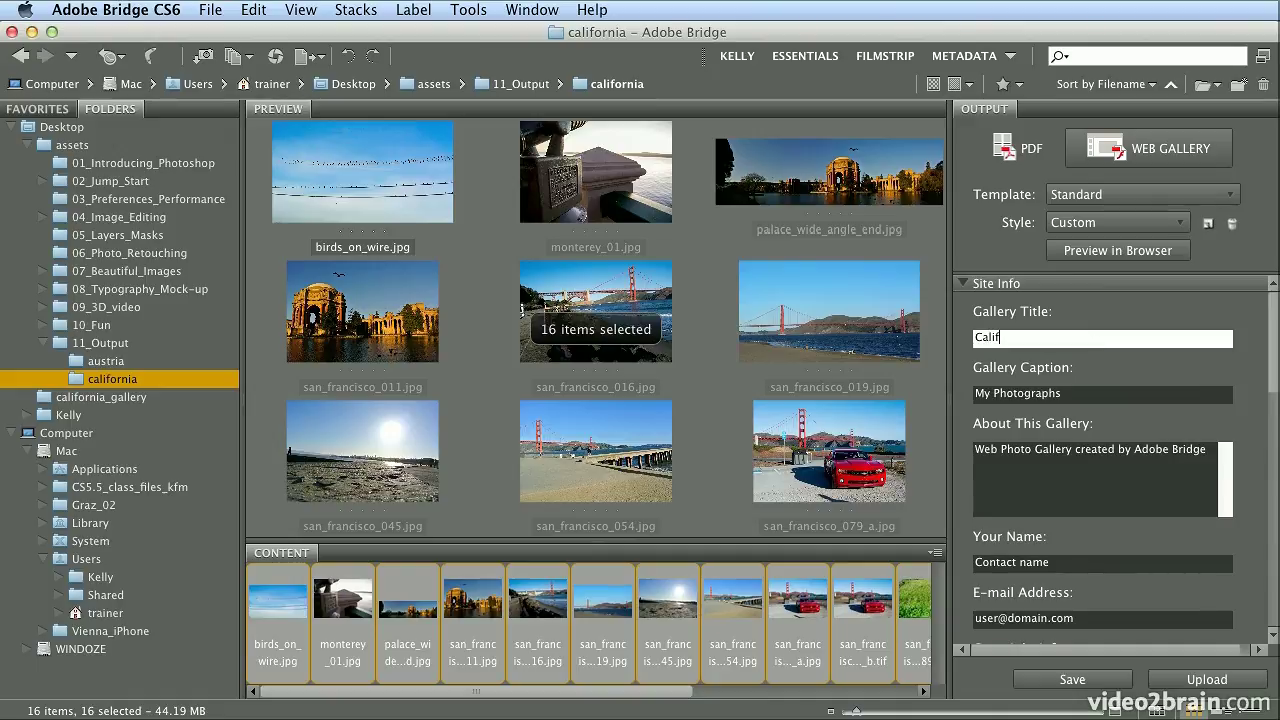
pyautogui.write('ornia')
pyautogui.press('Tab')
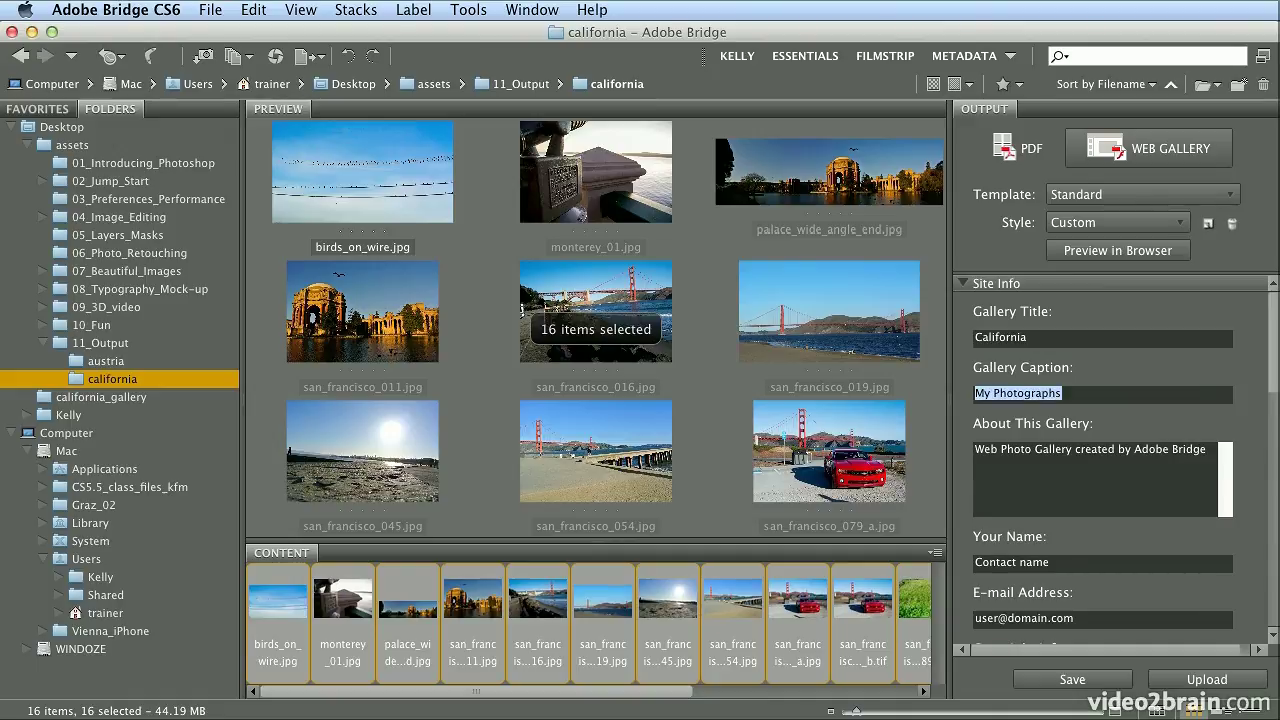
pyautogui.write('Kell')
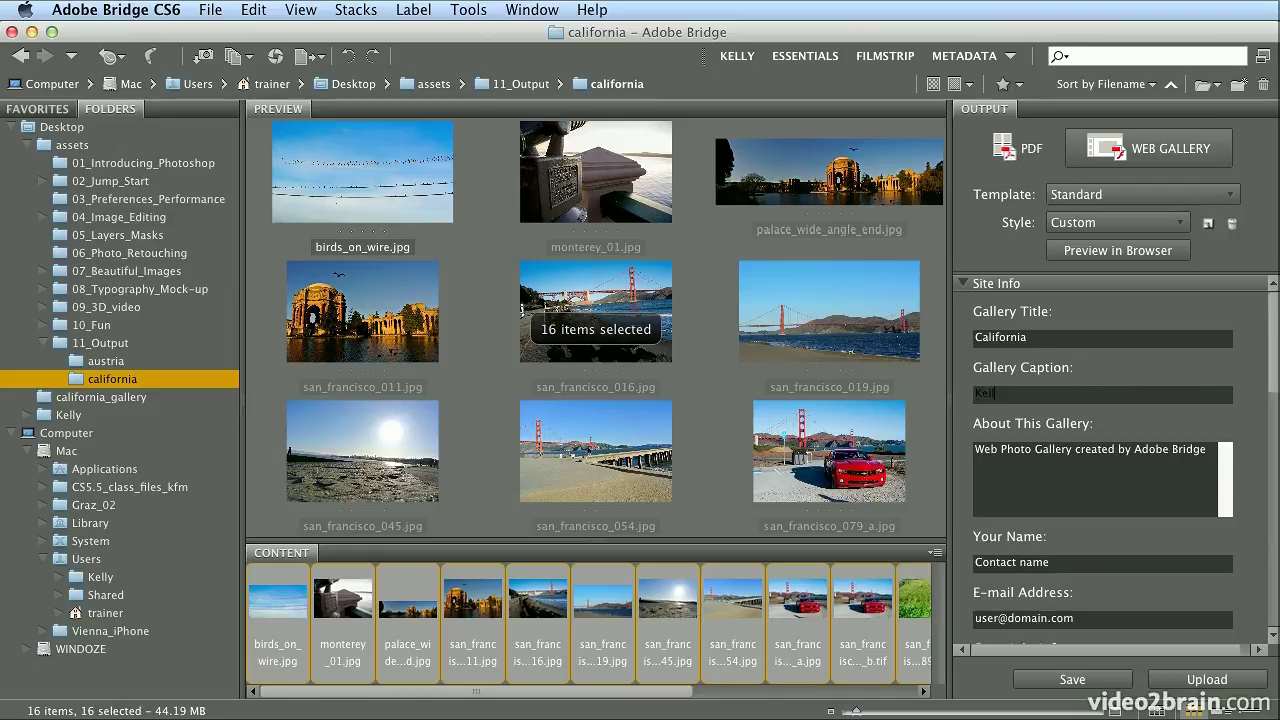
pyautogui.write("y's Shots from California")
pyautogui.press('Tab')
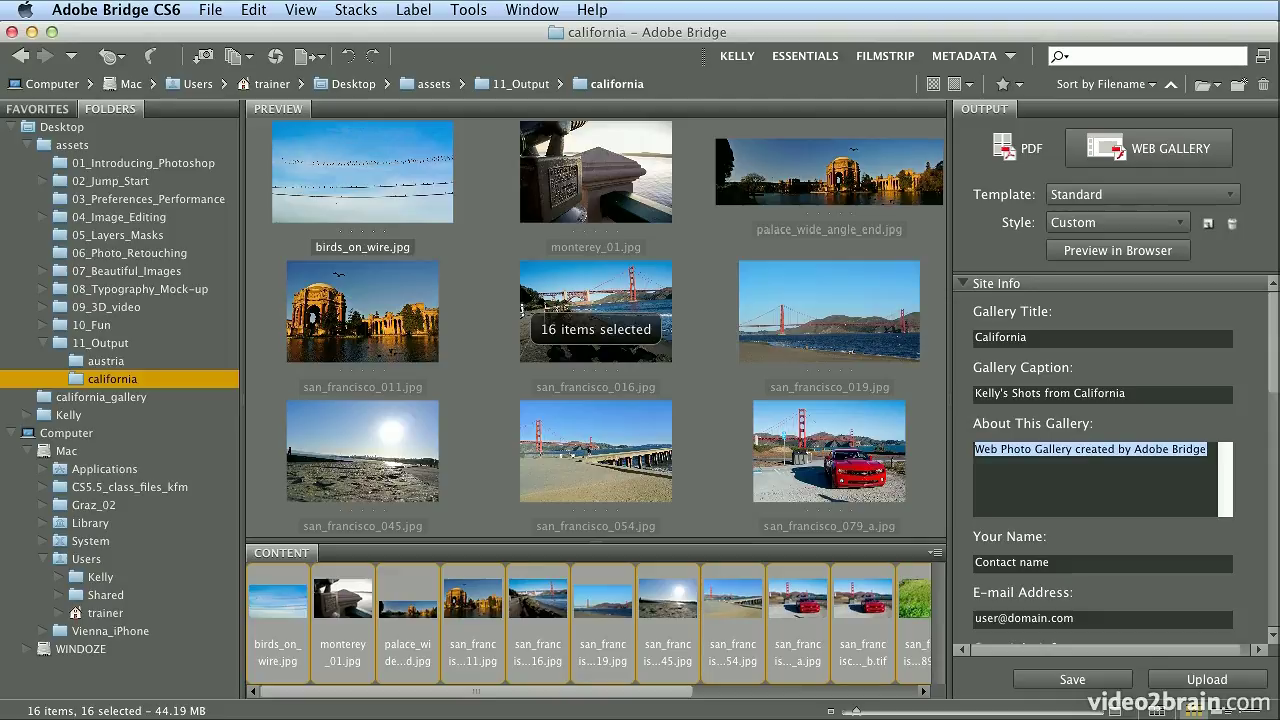
pyautogui.write('Pleas')
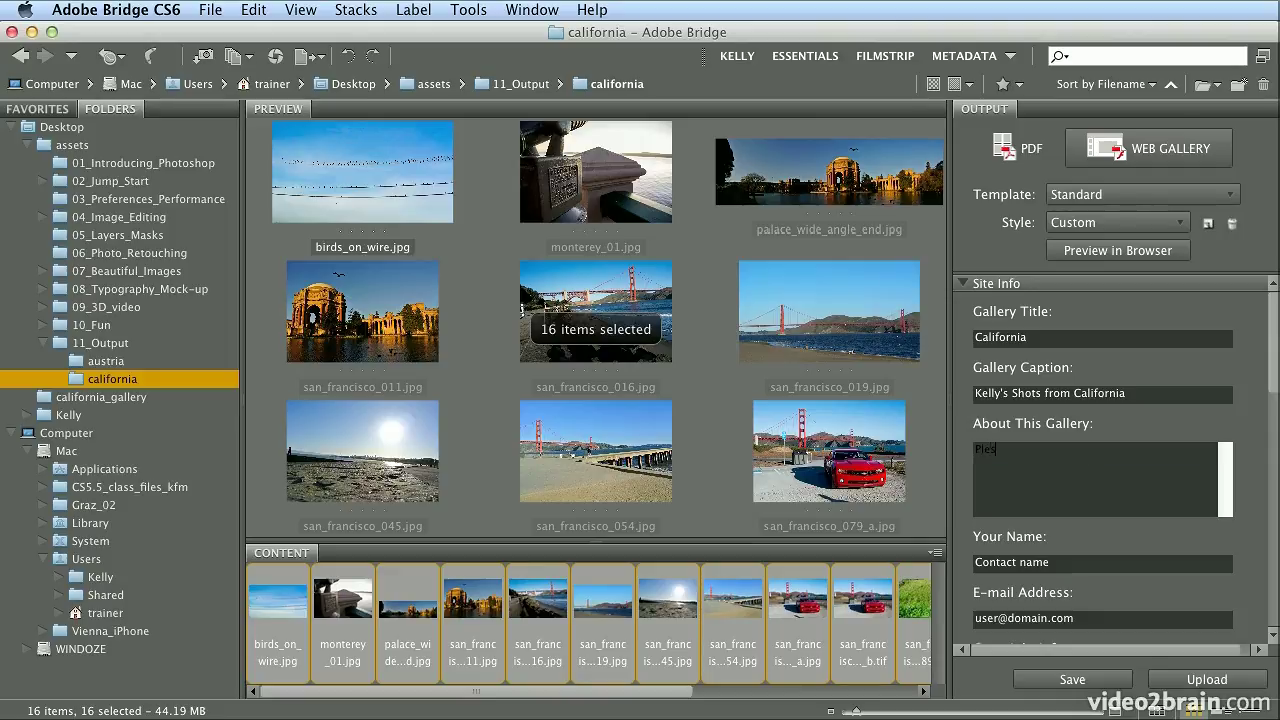
pyautogui.write('e pick 3 to use for the project.')
# Fill in the contact's name and e-mail address and set the copyright info to 2012
pyautogui.press('Tab')
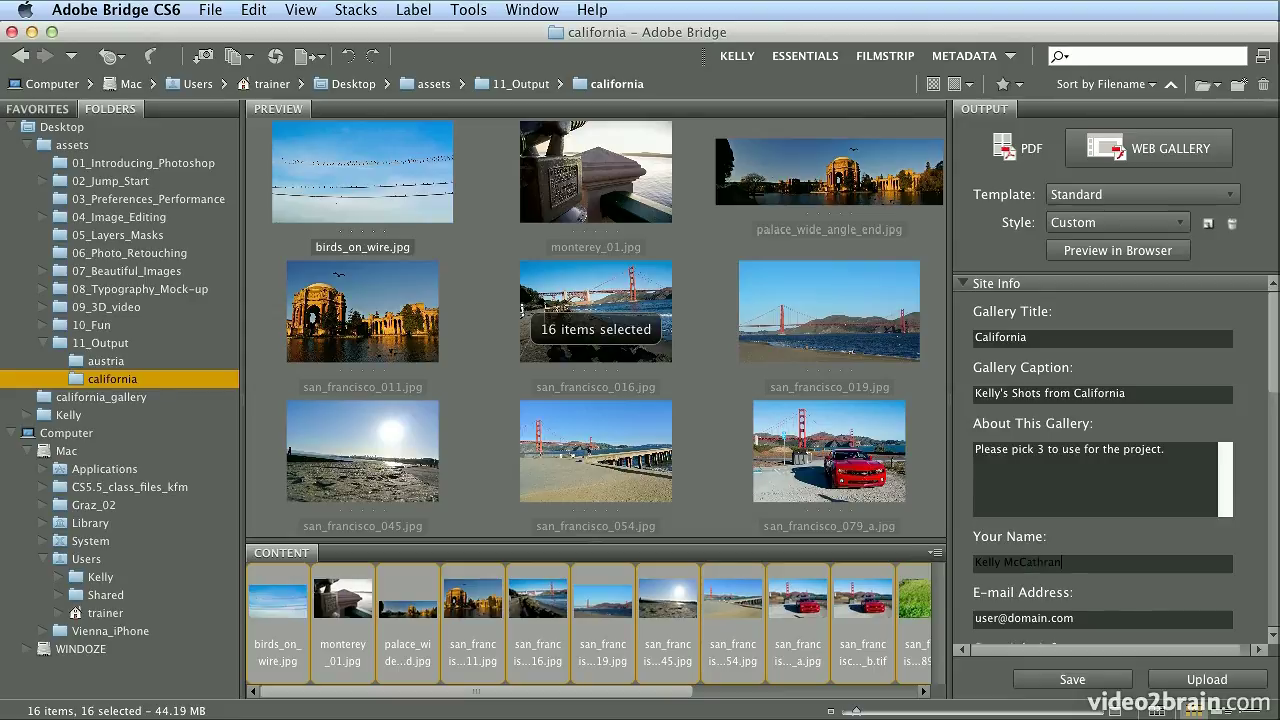
pyautogui.press('Tab')
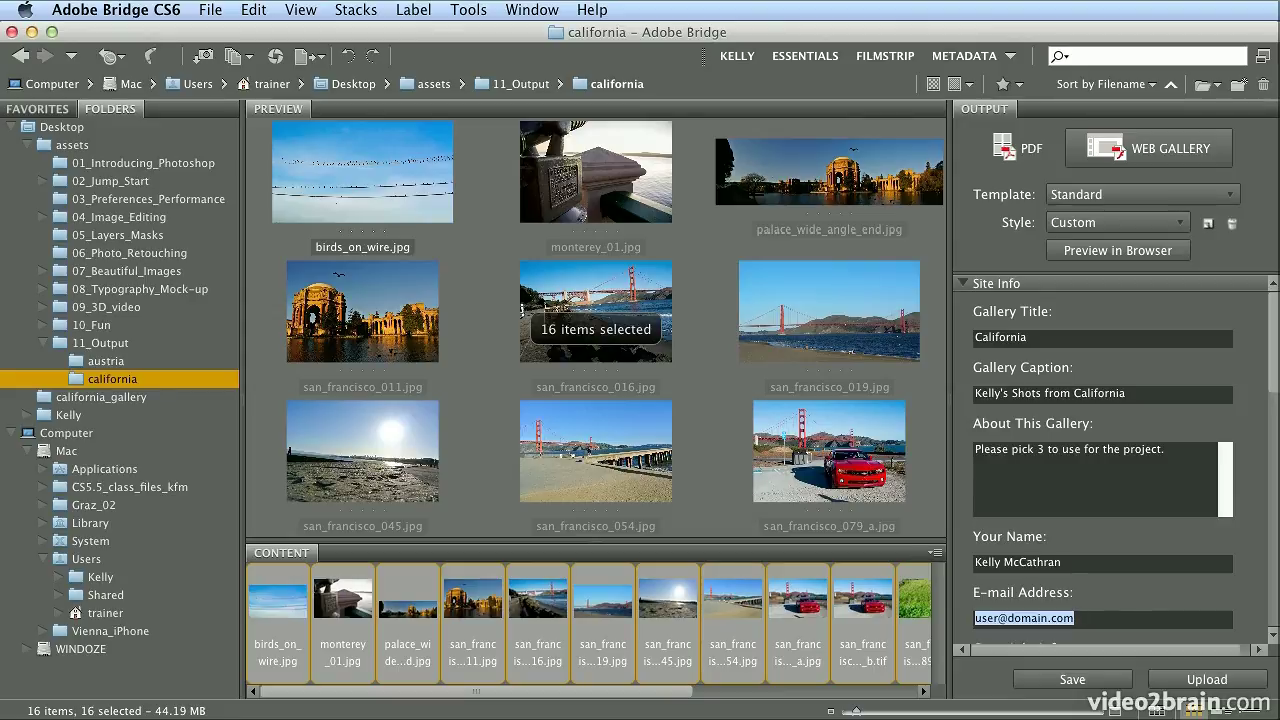
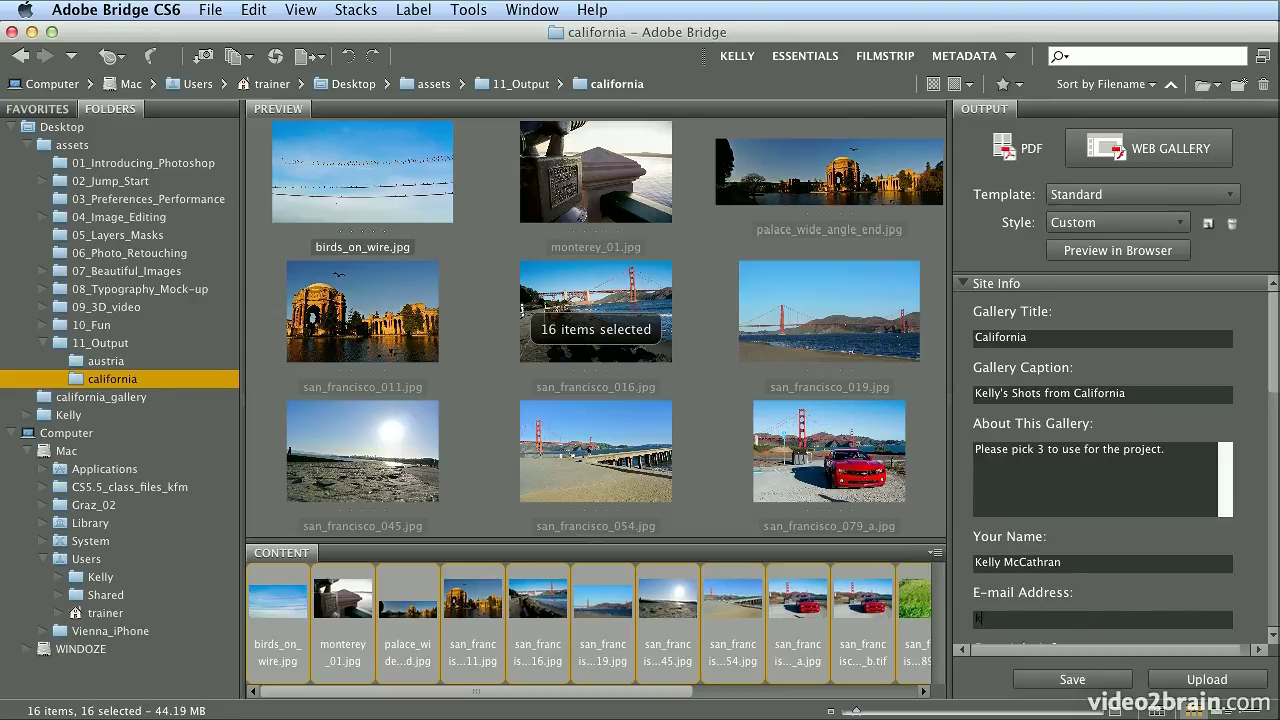
pyautogui.scroll(-5, 1275, 512)
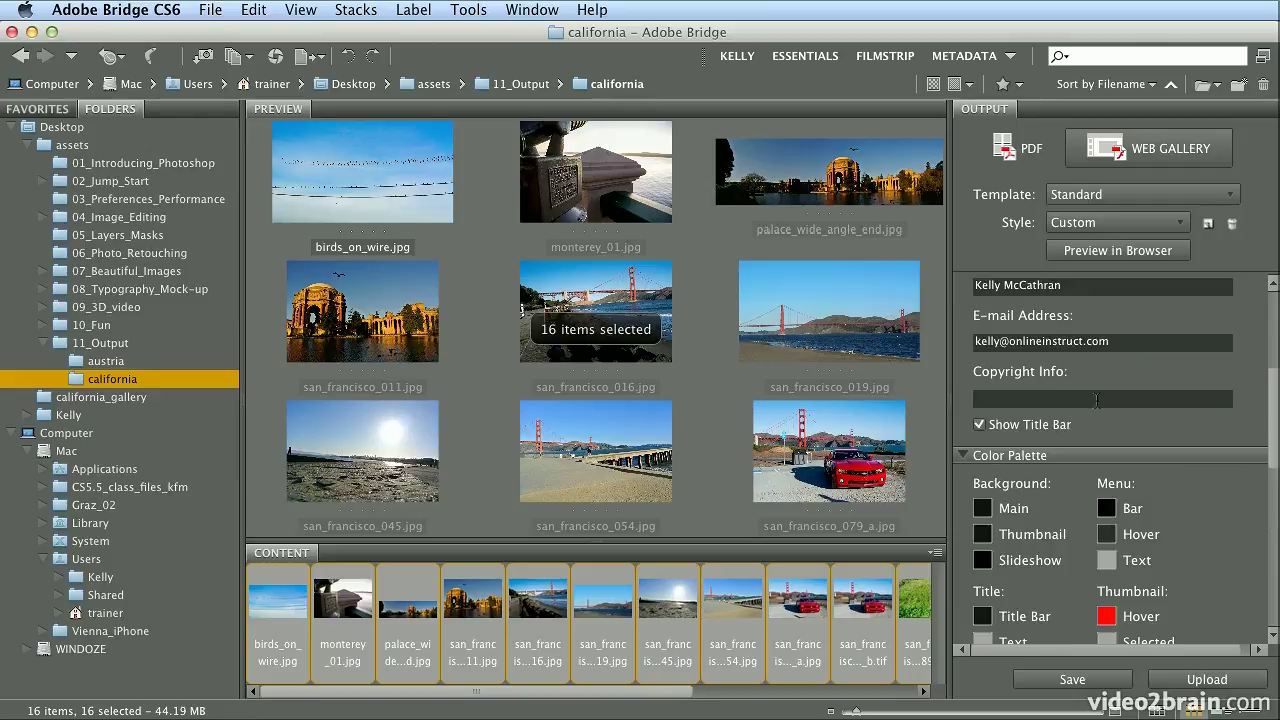
pyautogui.click(1153, 400)
pyautogui.write('2012')
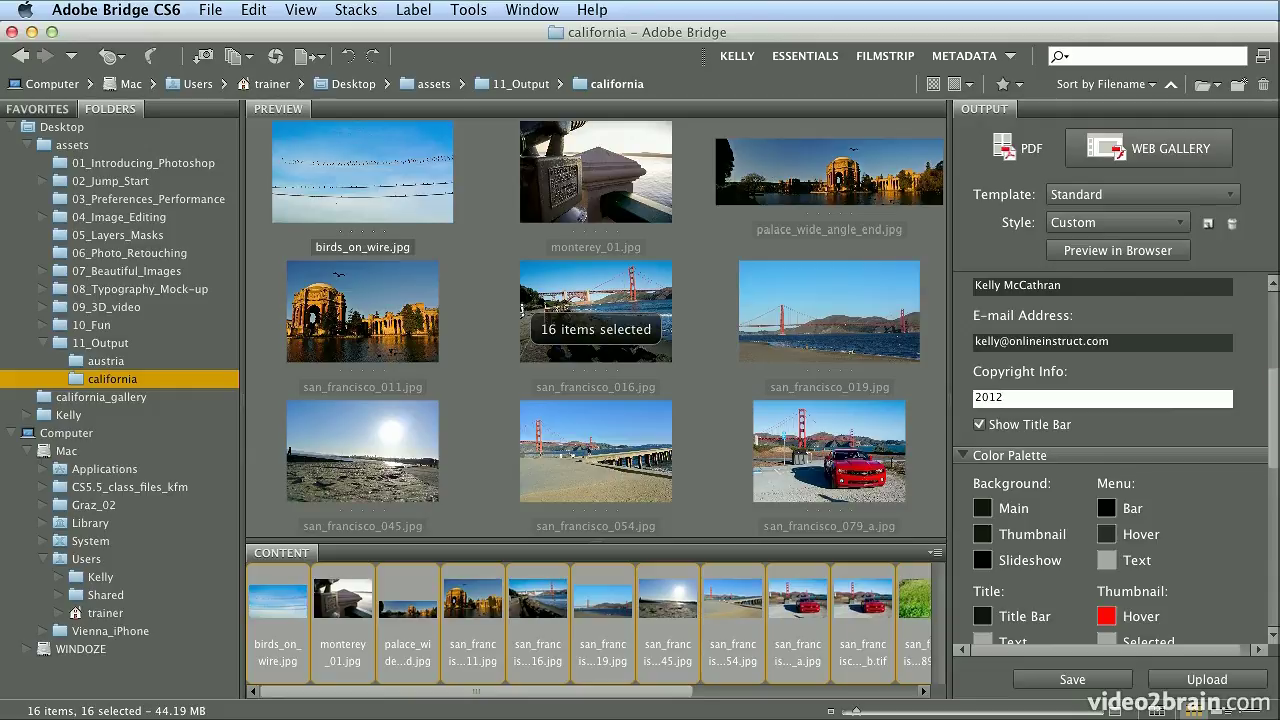
pyautogui.moveTo(1274, 425); pyautogui.dragTo(1274, 610)
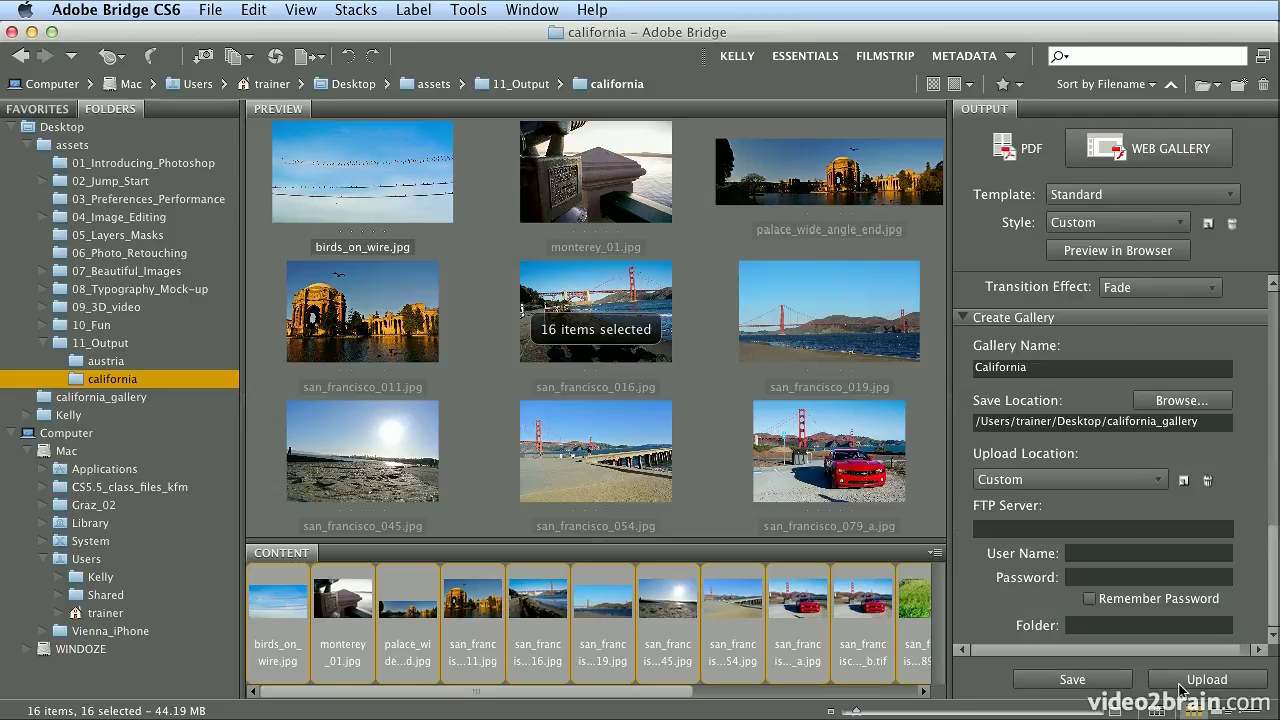
# Save the California web gallery, dismiss the confirmation, and minimize Bridge
pyautogui.click(1117, 679)
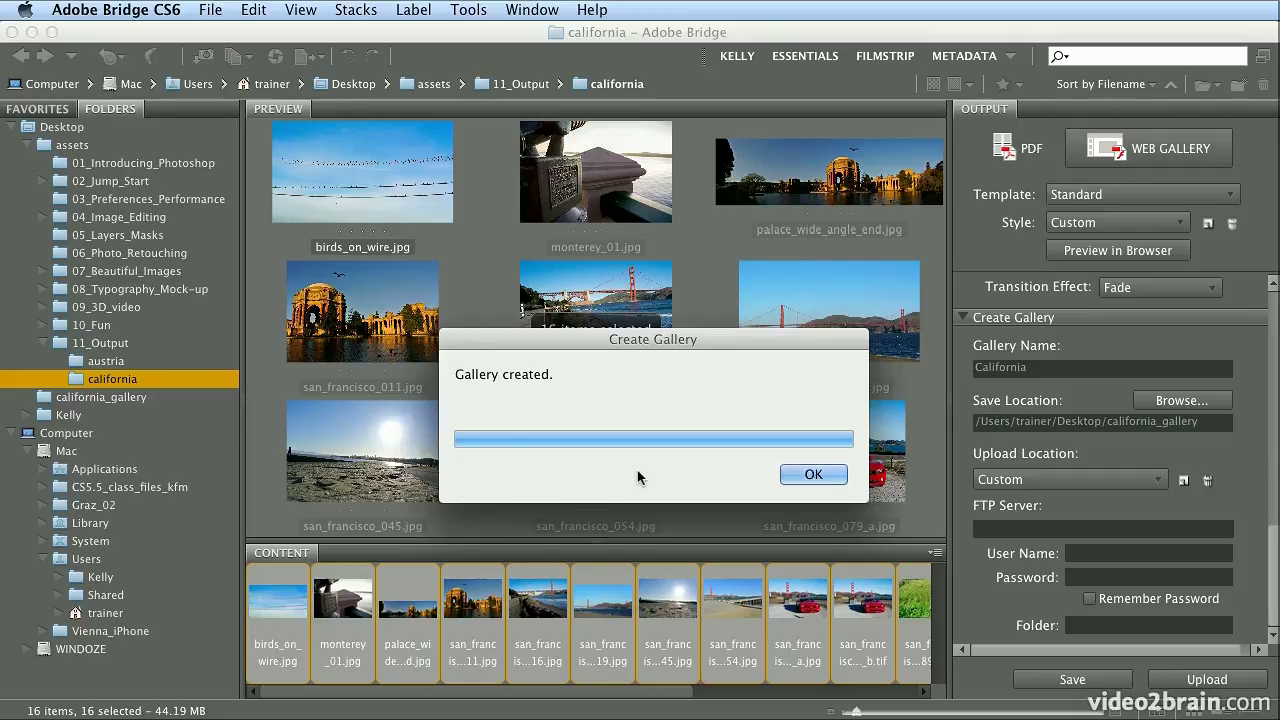
pyautogui.click(816, 473)
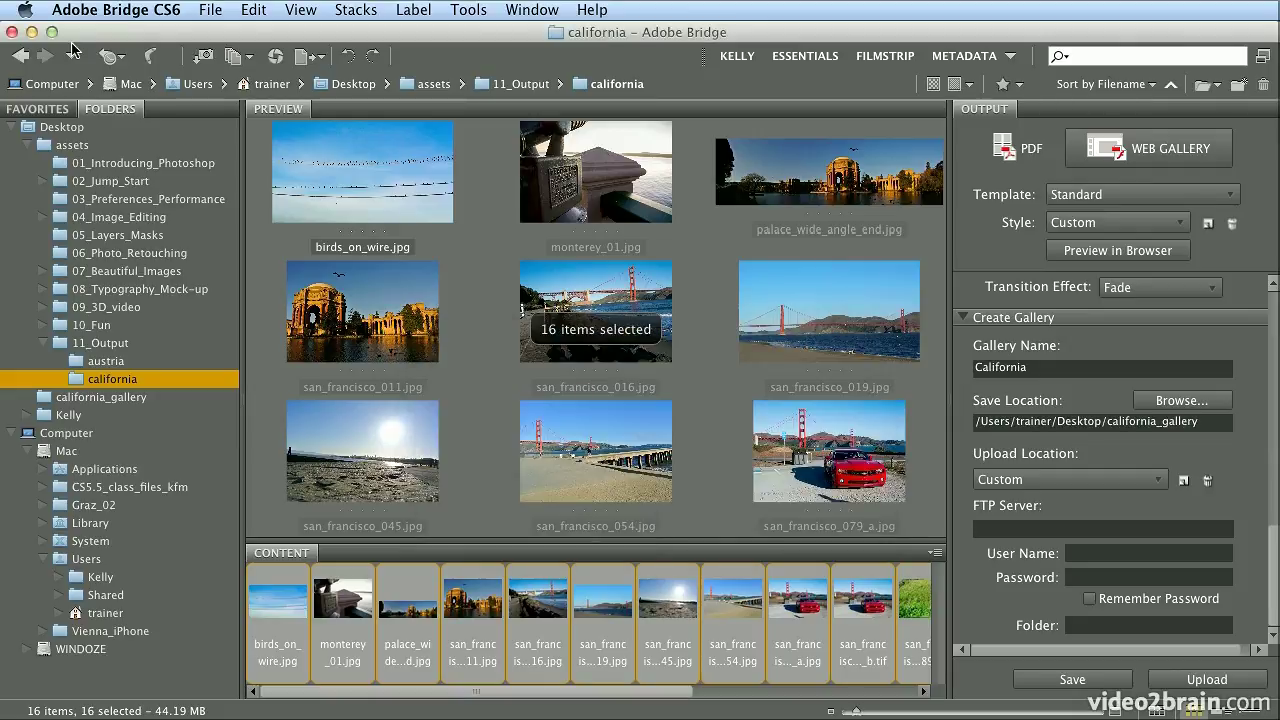
pyautogui.click(32, 33)
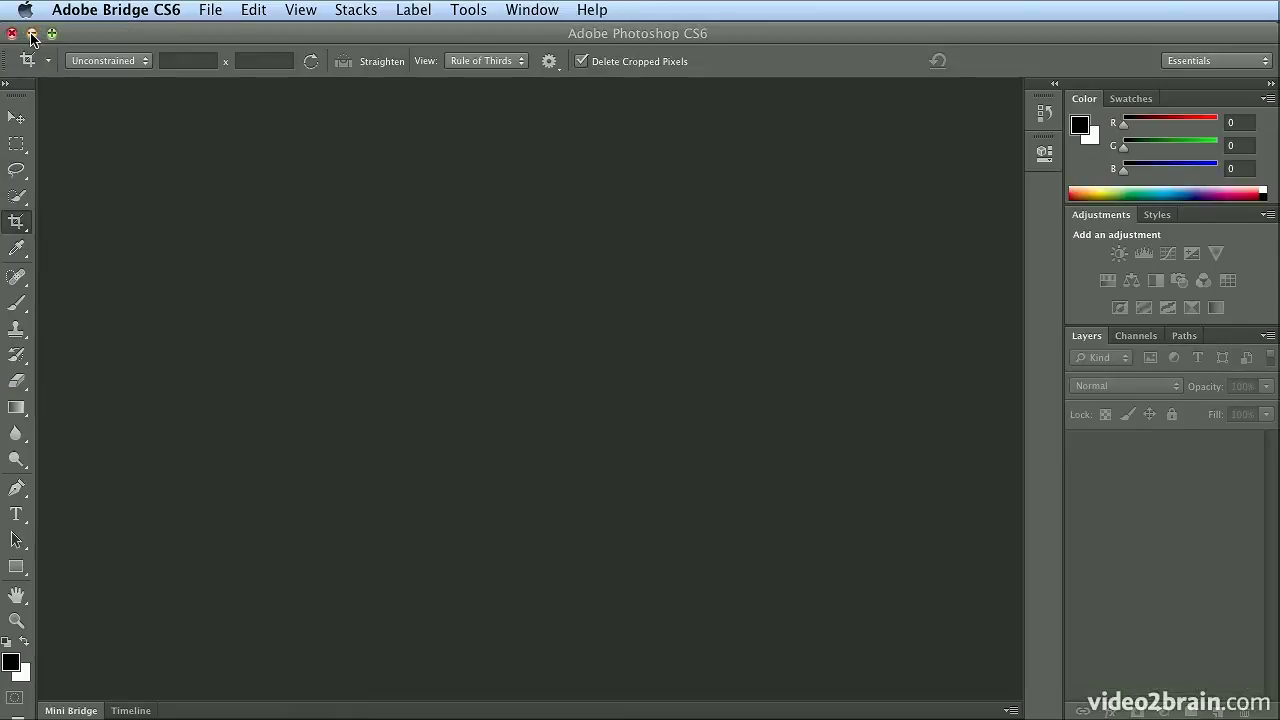
# Open california_gallery and its generated California folder from the desktop, selecting index.html
pyautogui.click(32, 34)
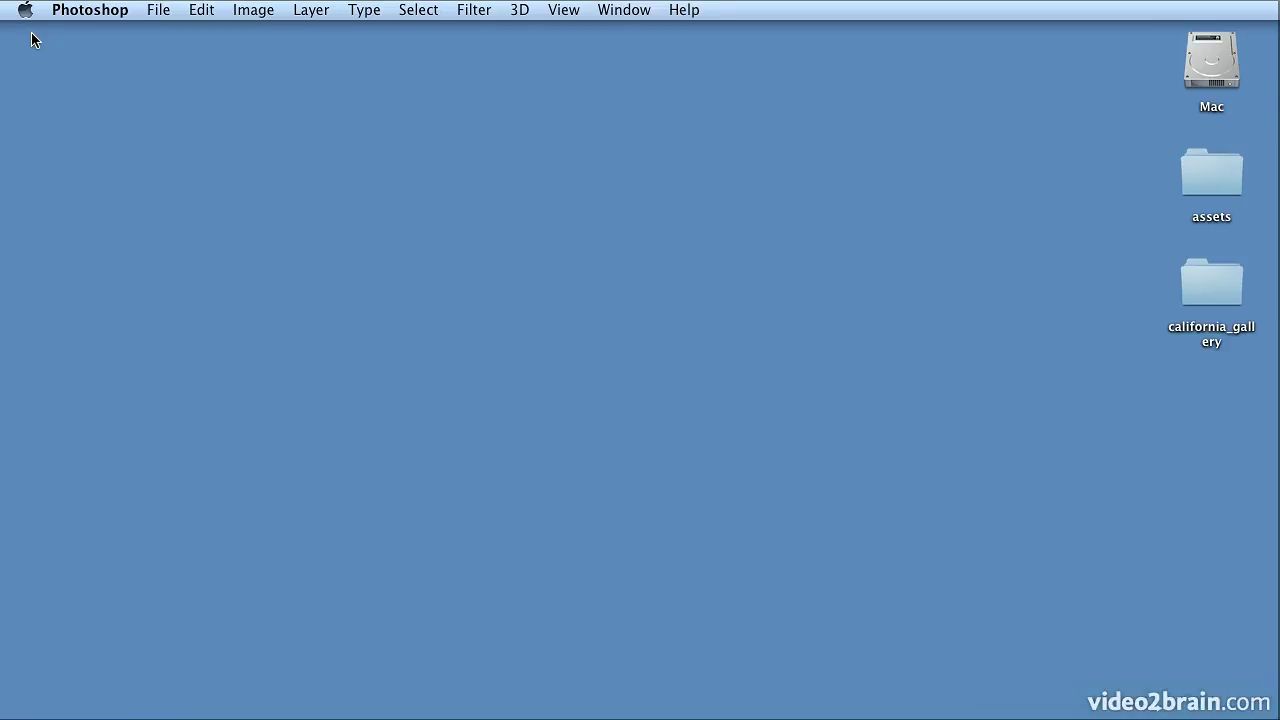
pyautogui.doubleClick(1203, 302)
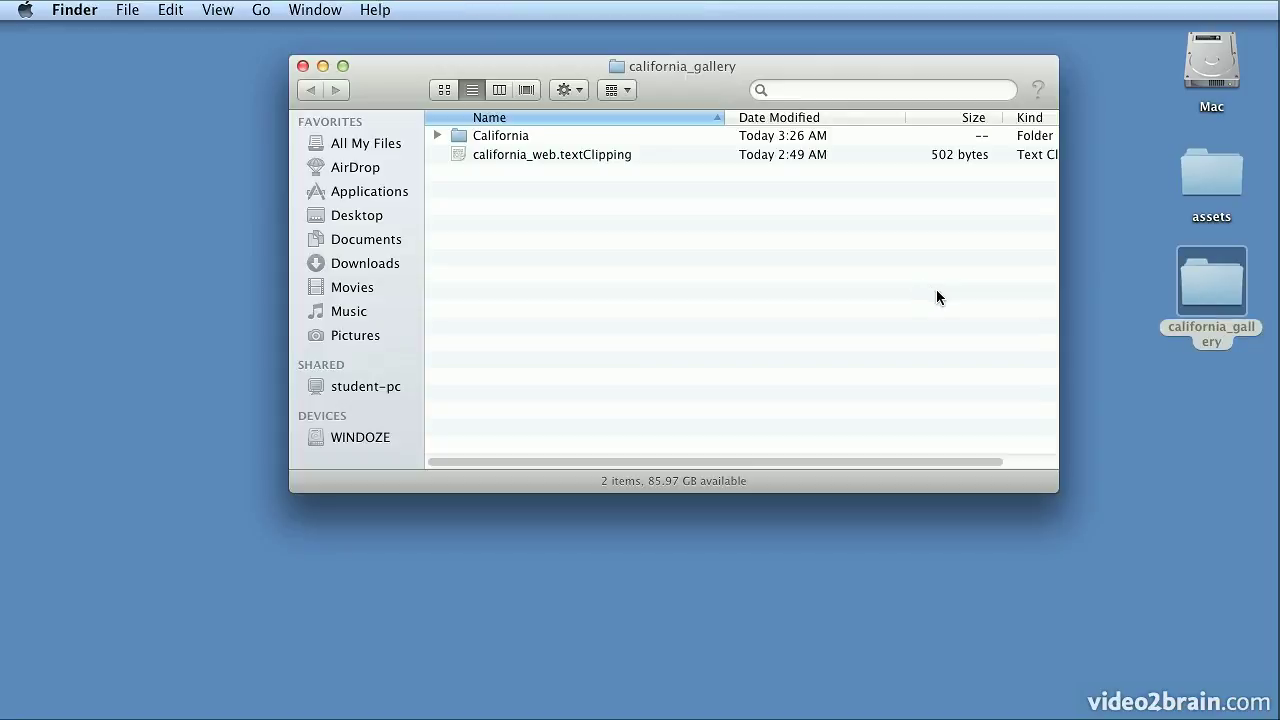
pyautogui.doubleClick(496, 138)
pyautogui.click(532, 136)
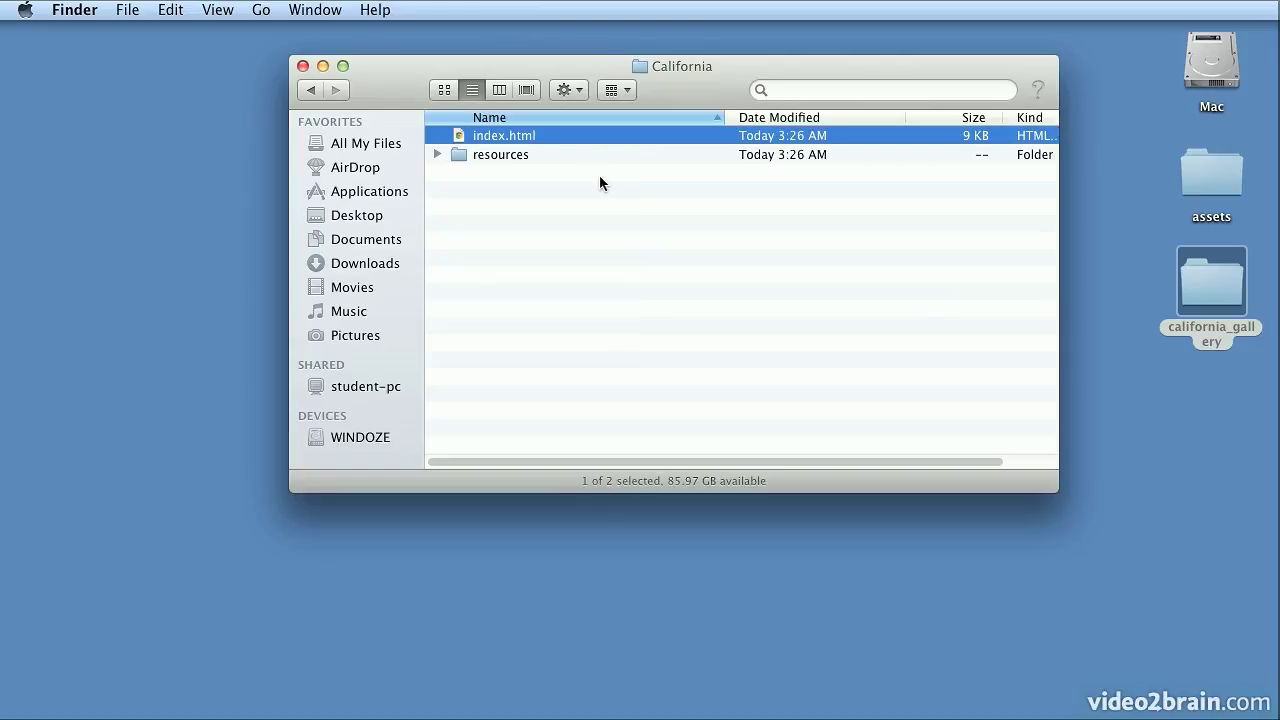
# Expand the resources and images subfolders to reveal the large, medium and thumb folders
pyautogui.click(438, 155)
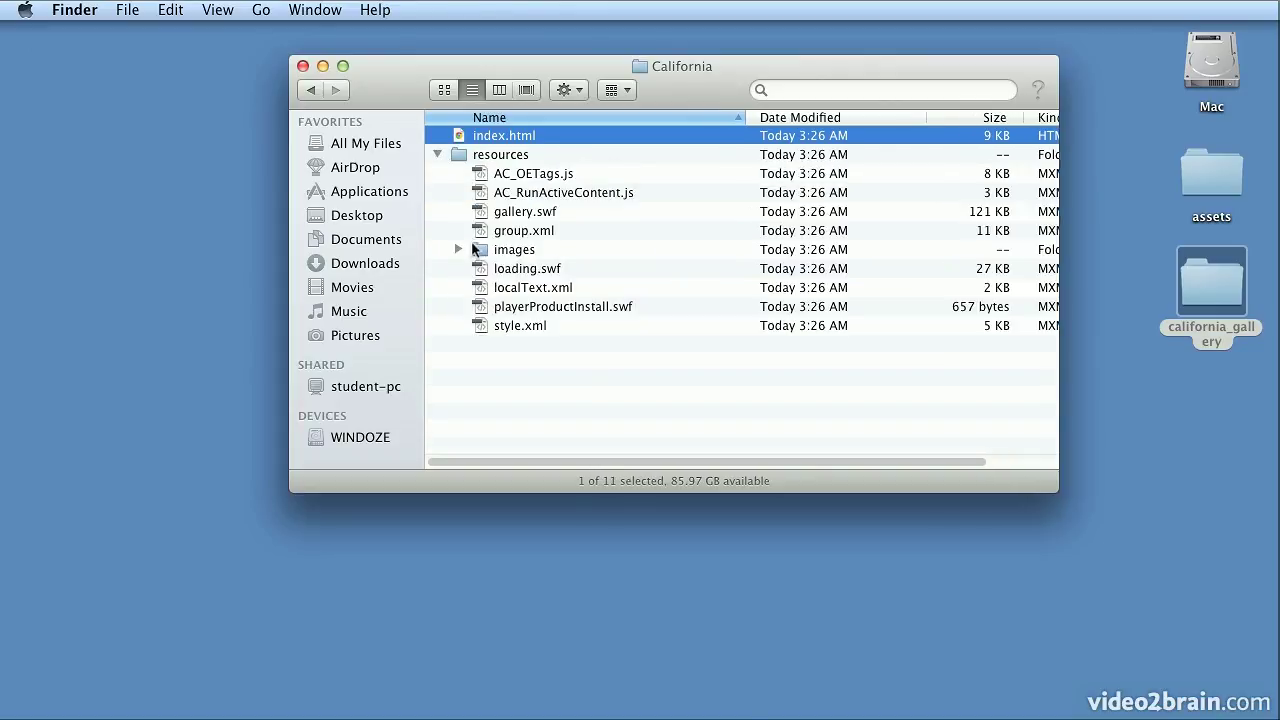
pyautogui.click(458, 249)
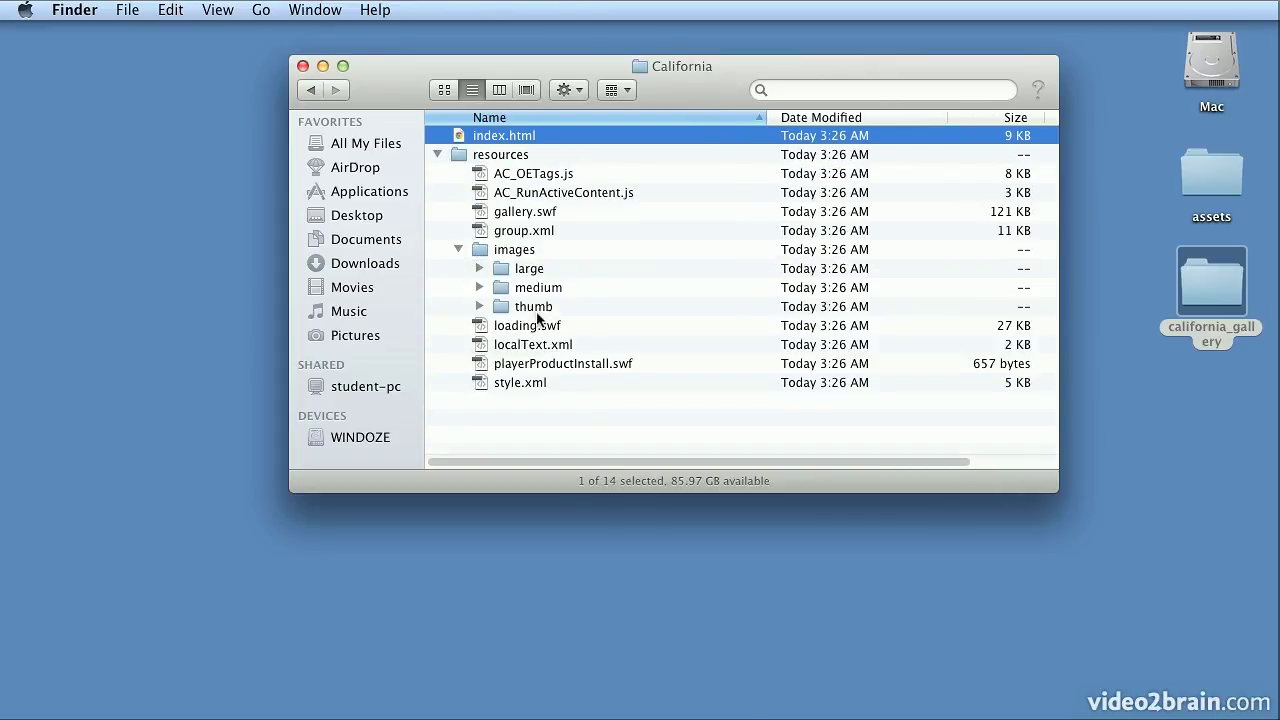
pyautogui.click(596, 309)
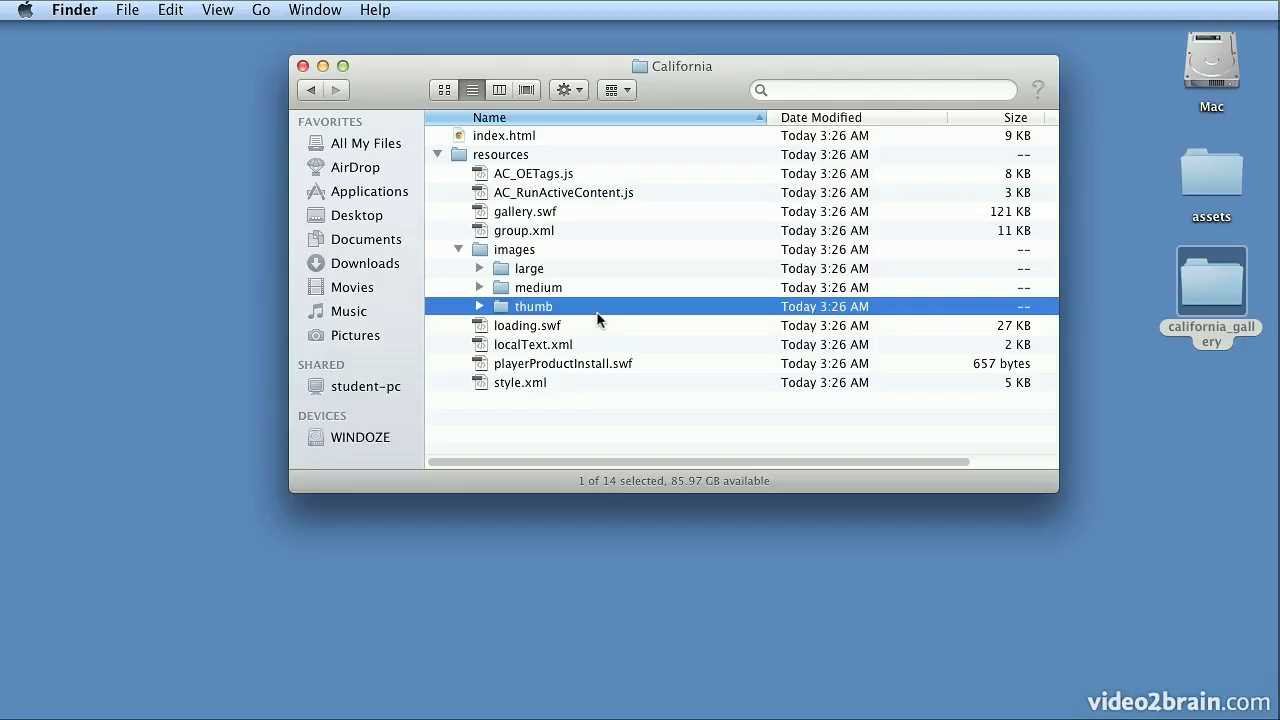
pyautogui.click(500, 140)
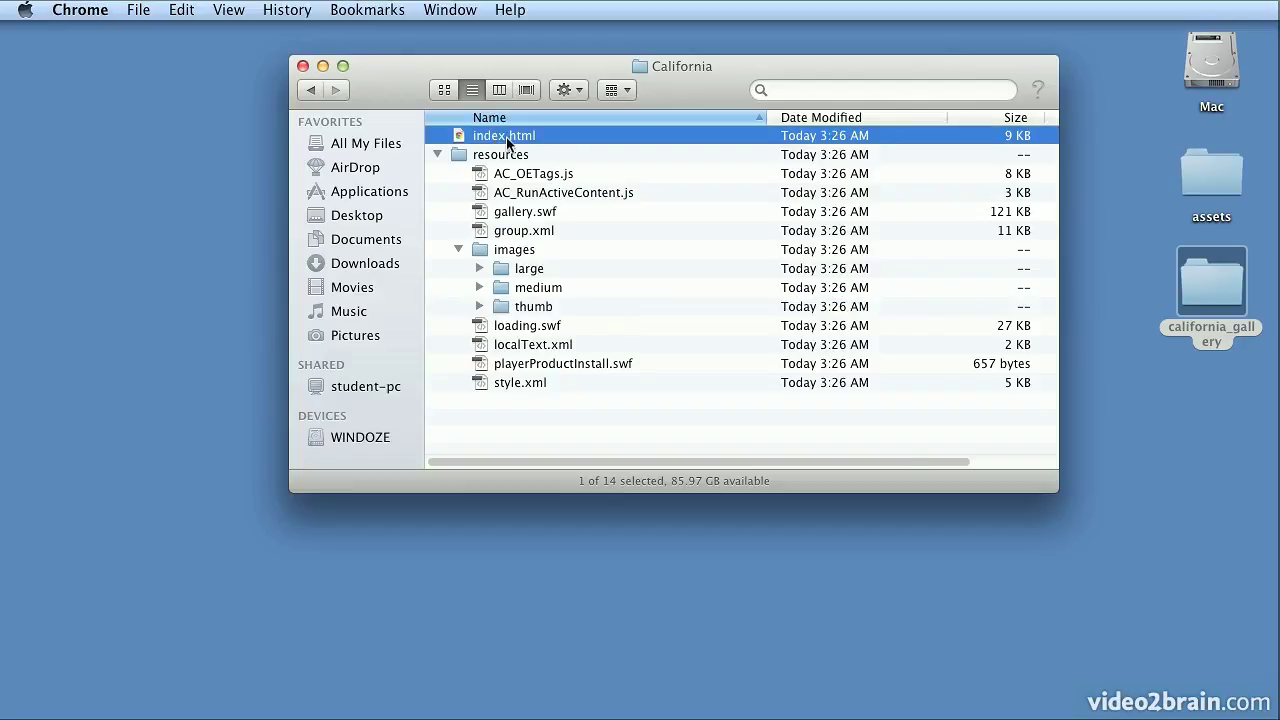
# Open index.html in Chrome and play the slideshow, advancing to san_francisco_019.jpg
pyautogui.doubleClick(500, 140)
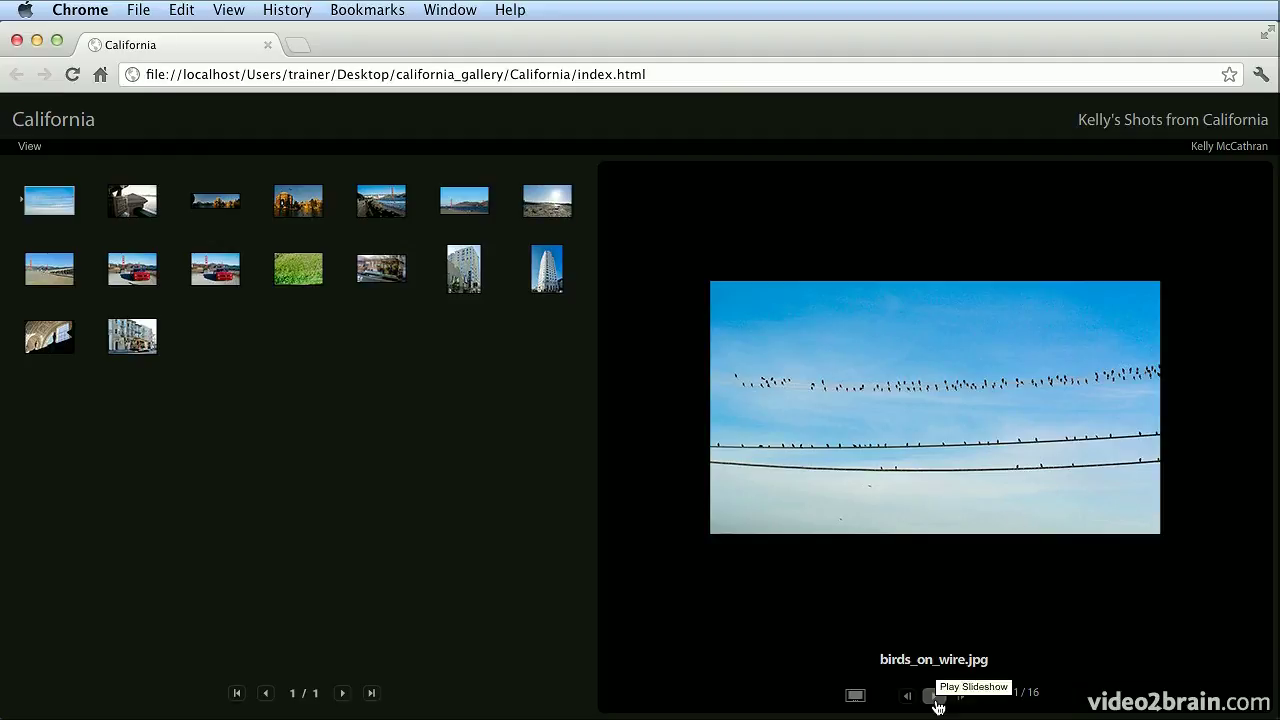
pyautogui.click(935, 697)
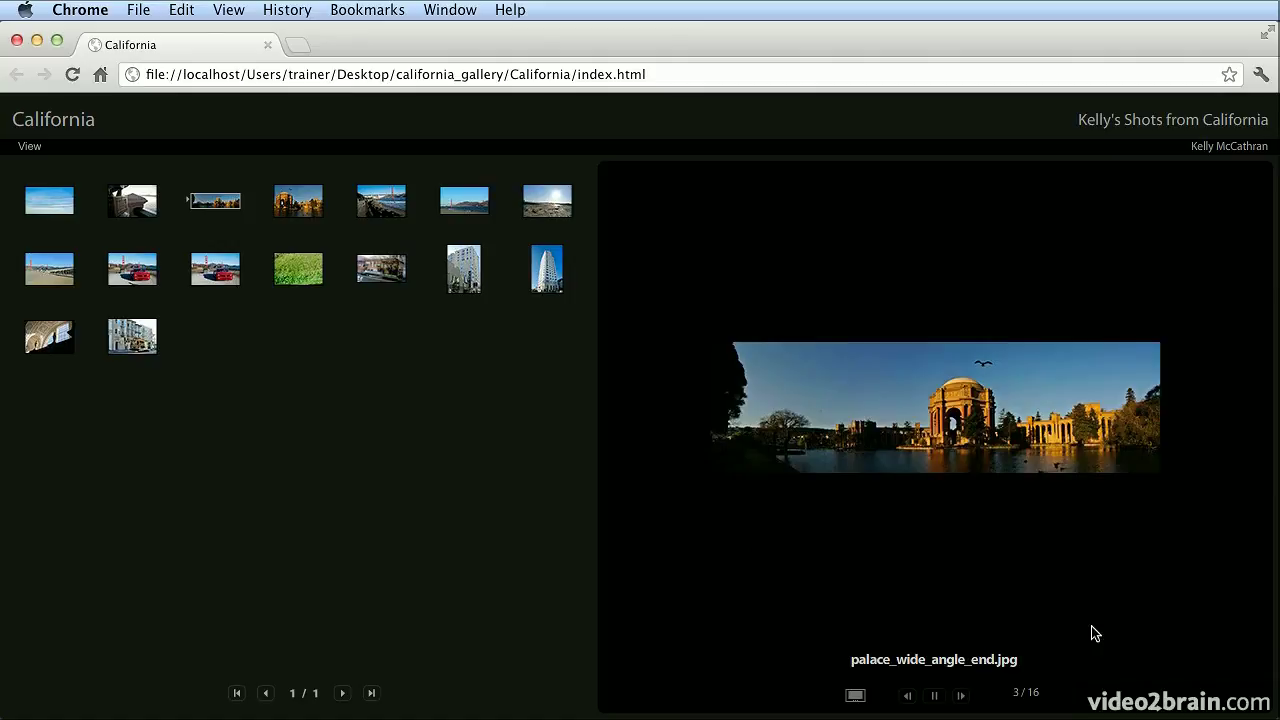
pyautogui.click(961, 697)
pyautogui.click(961, 697)
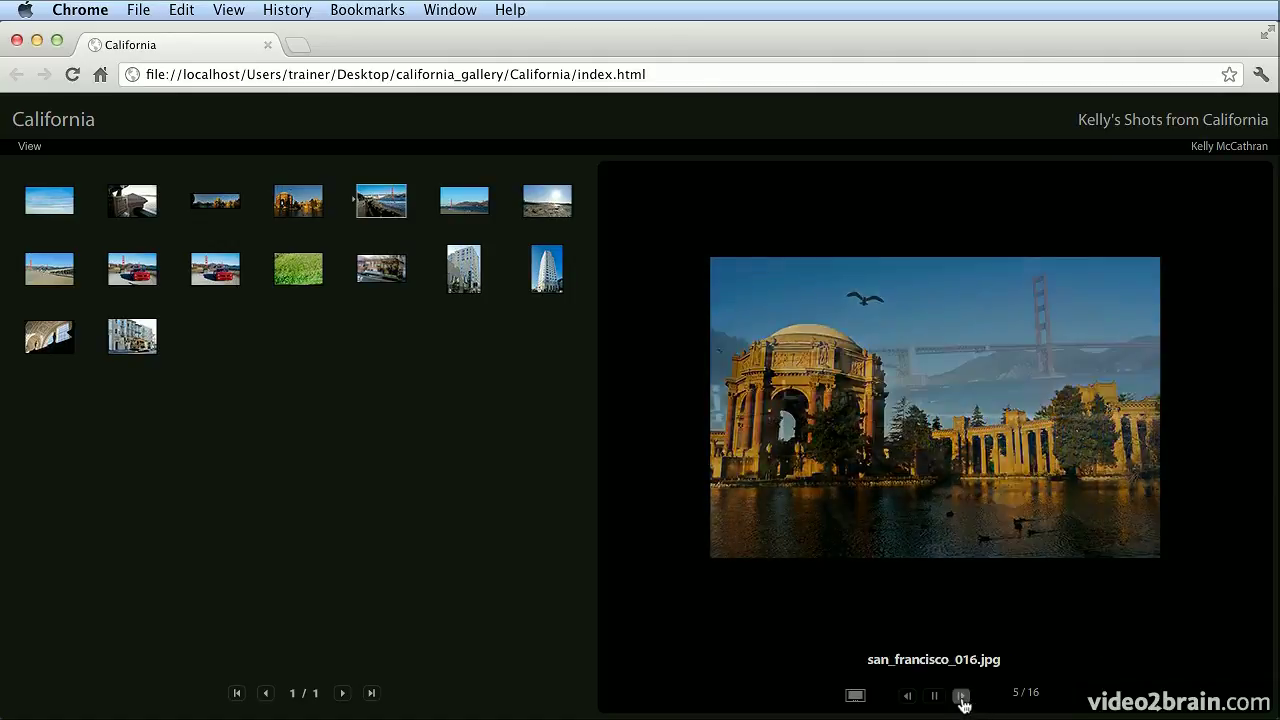
pyautogui.click(961, 697)
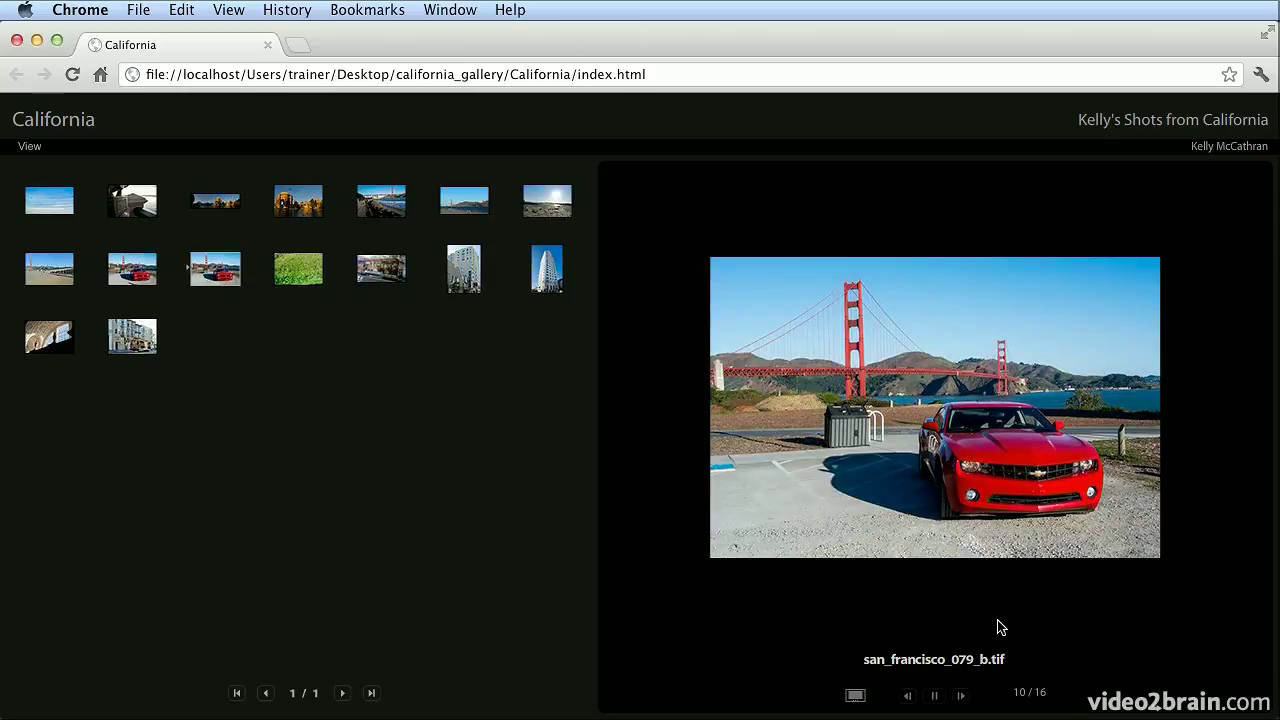
# Step back to san_francisco_079_a.jpg, forward to san_francisco_079_b.tif, then close Chrome
pyautogui.click(911, 697)
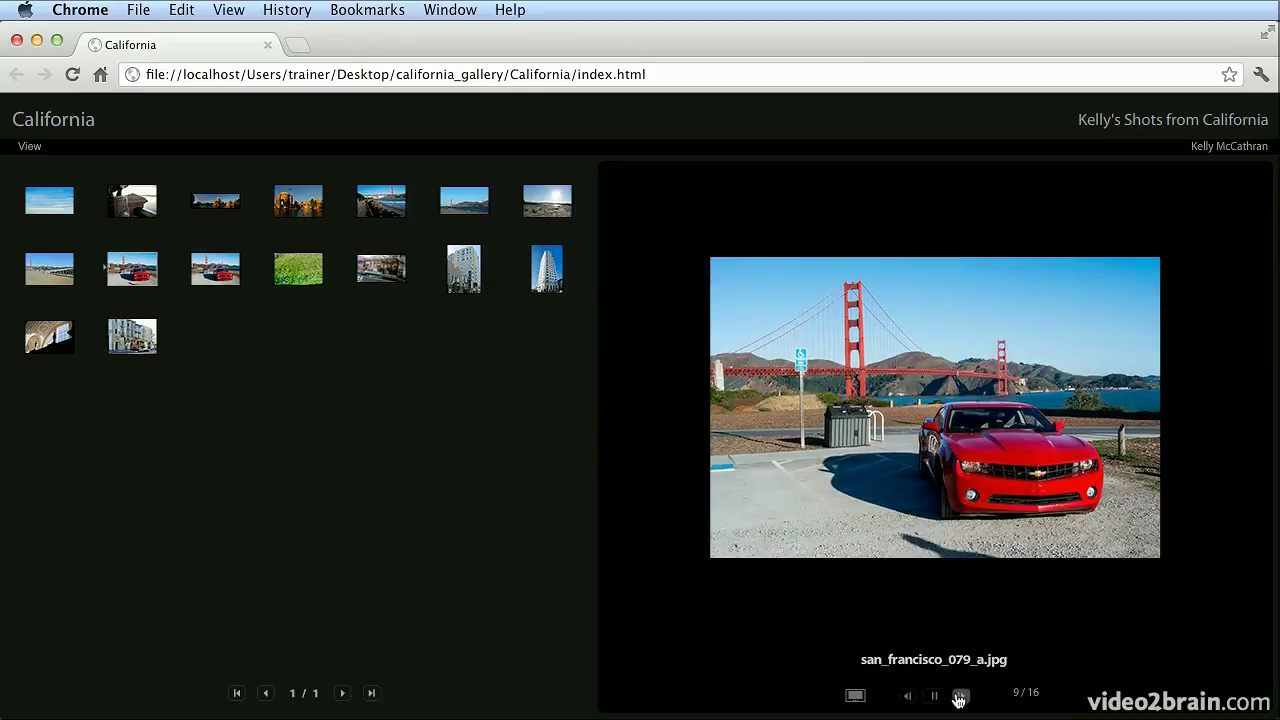
pyautogui.click(960, 697)
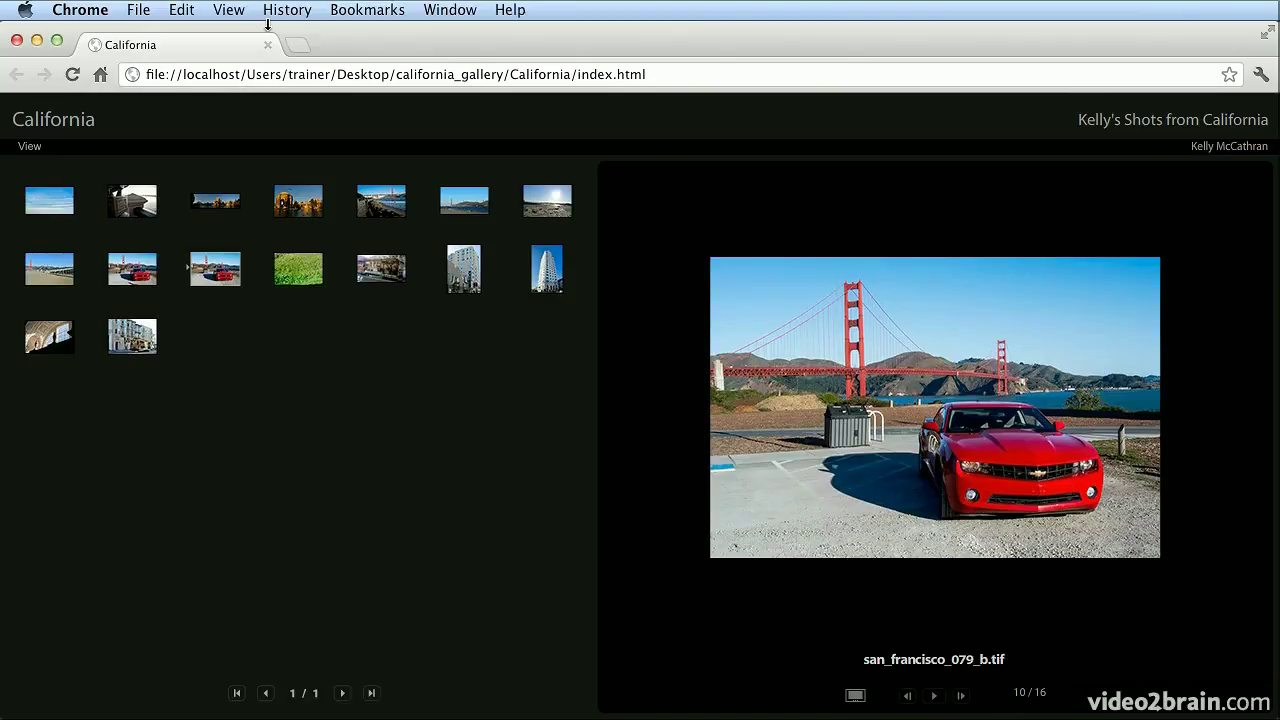
pyautogui.moveTo(270, 25); pyautogui.dragTo(264, 27)
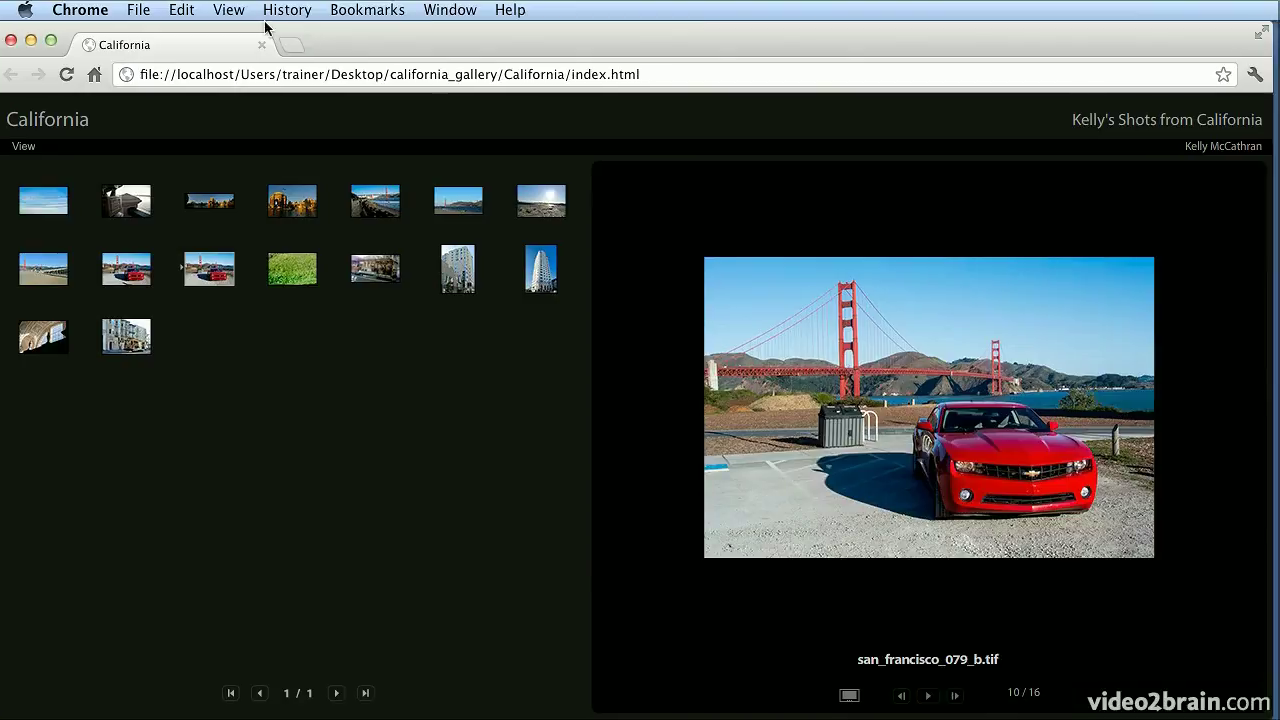
pyautogui.click(10, 40)
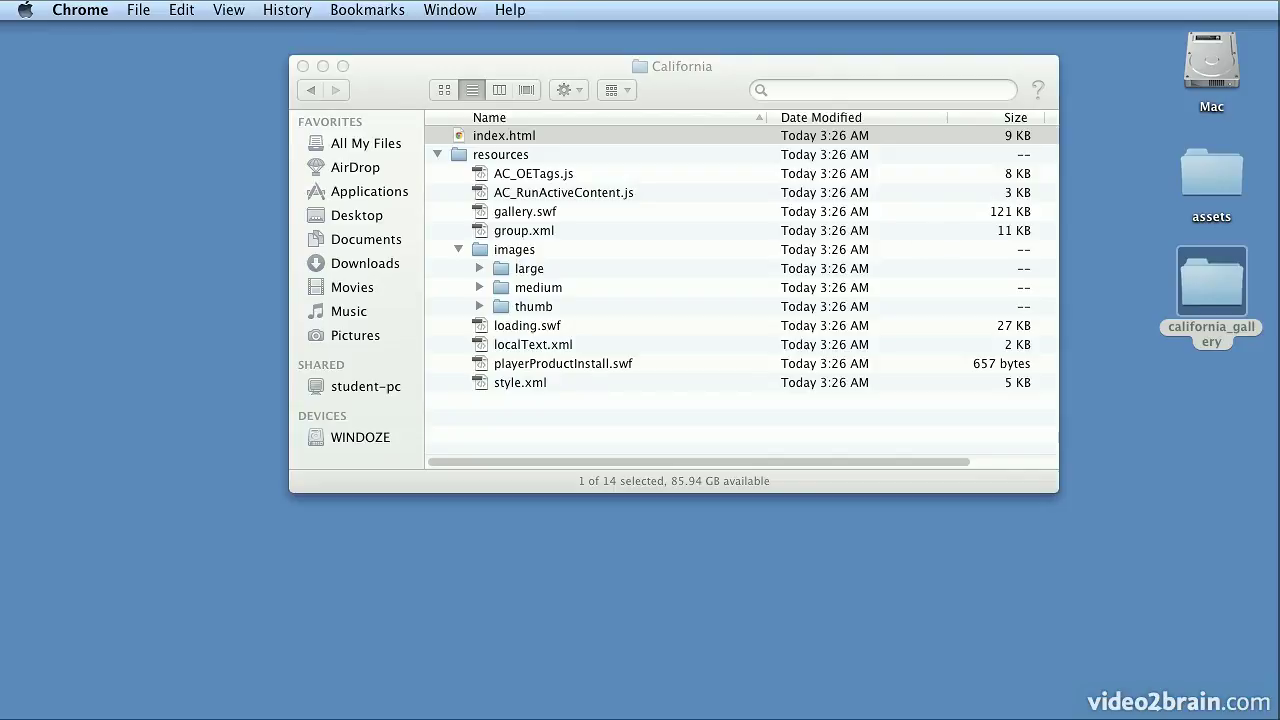
# Return to Bridge and bring up the Template list at the top of the Output panel
pyautogui.press('super+Tab')
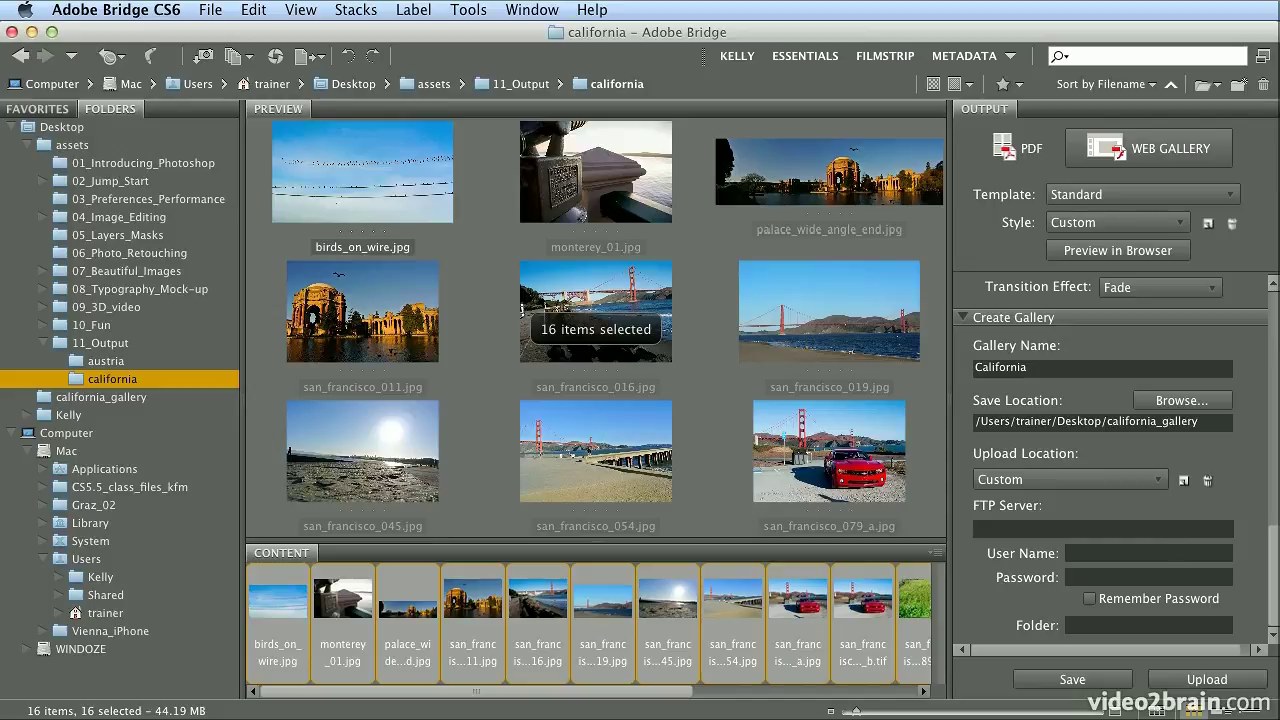
pyautogui.moveTo(1272, 552); pyautogui.dragTo(1275, 287)
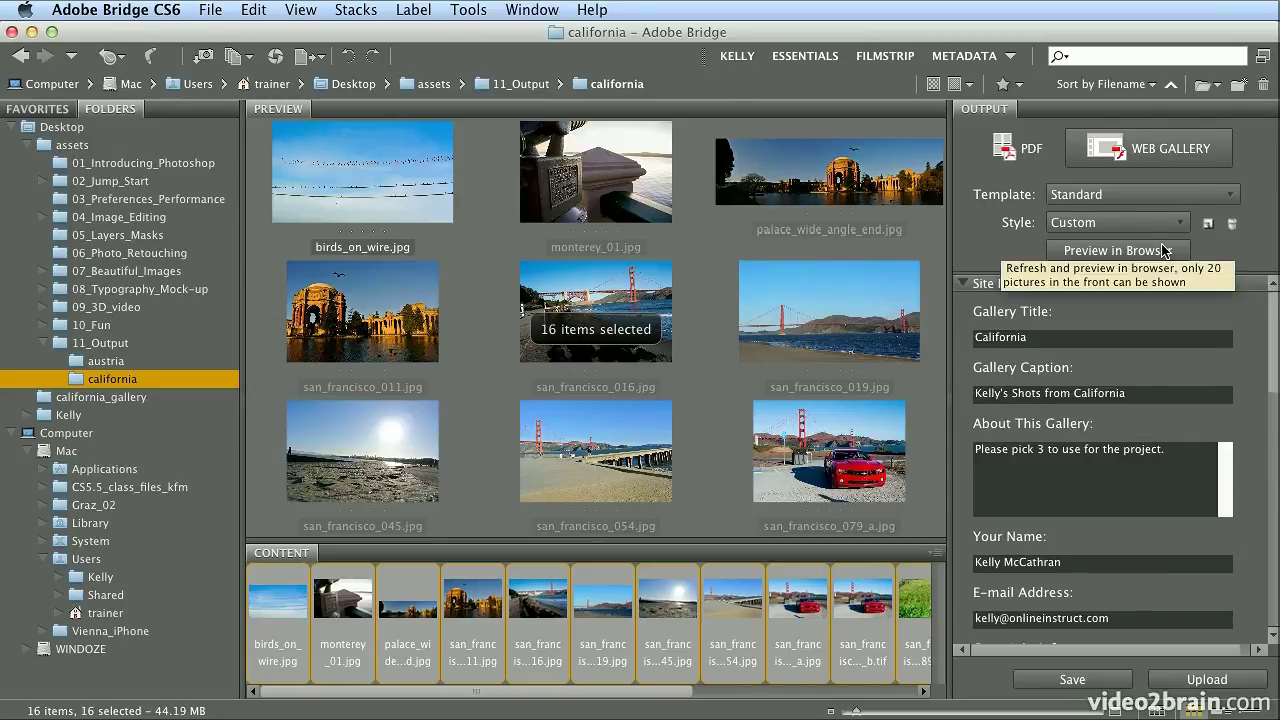
pyautogui.click(1200, 195)
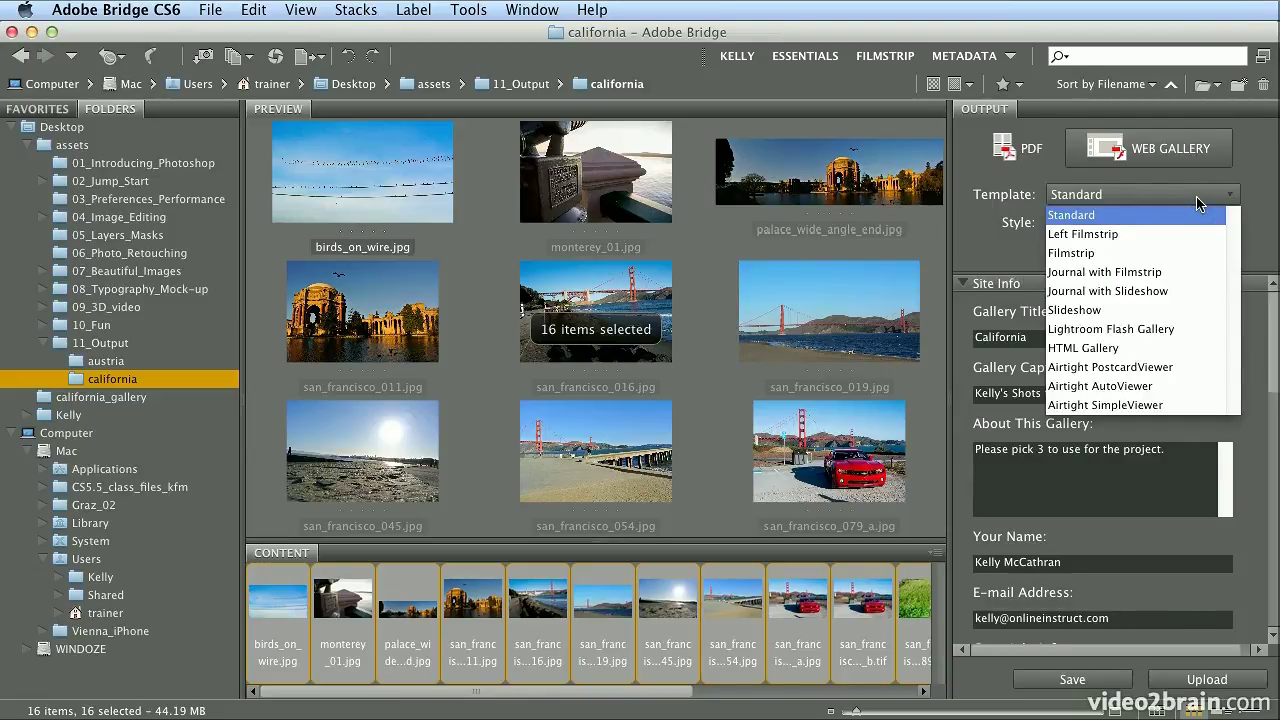
# Switch to the Airtight PostcardViewer template with 760 px image size, keeping the Custom style
pyautogui.click(1180, 368)
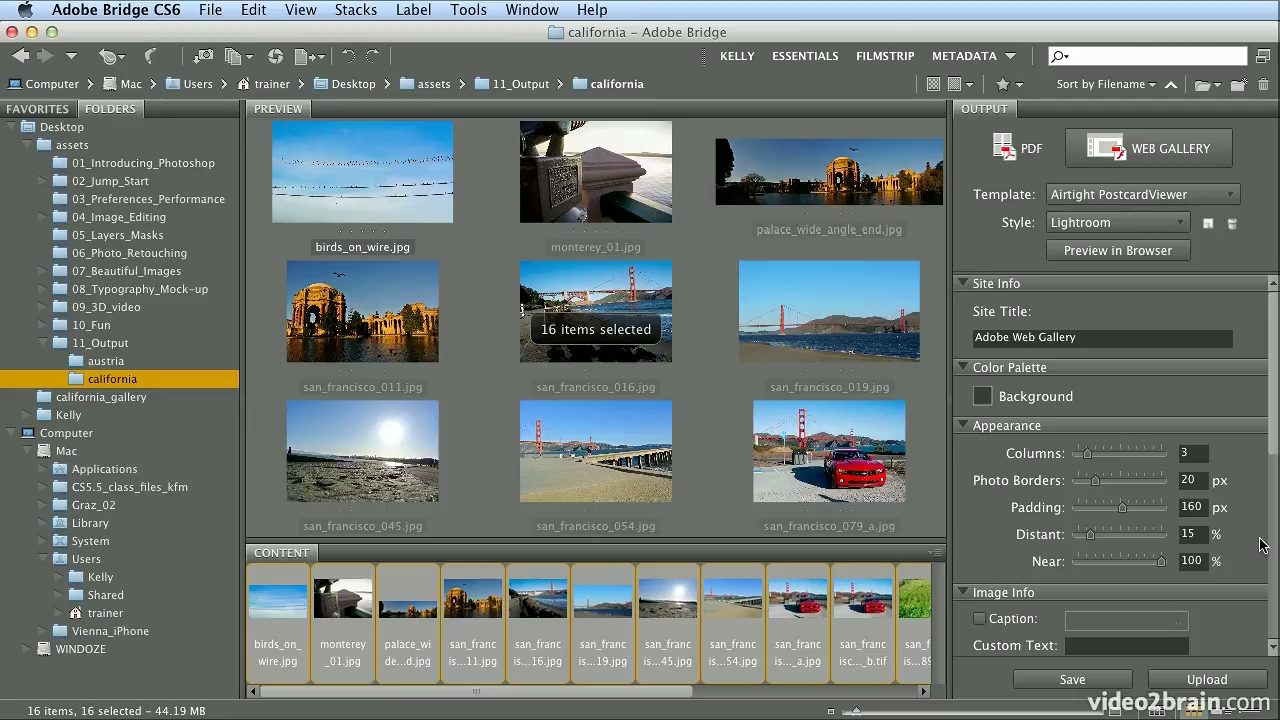
pyautogui.moveTo(1274, 432); pyautogui.dragTo(1270, 550)
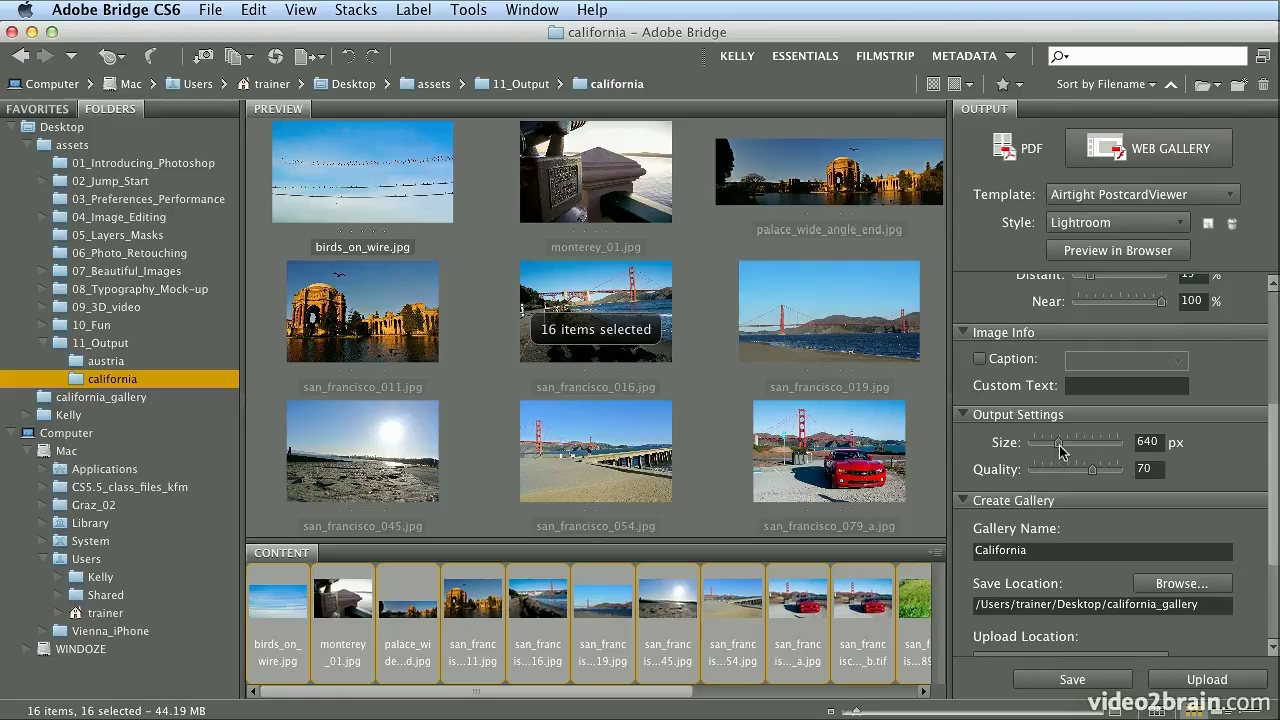
pyautogui.moveTo(1060, 452); pyautogui.dragTo(1066, 451)
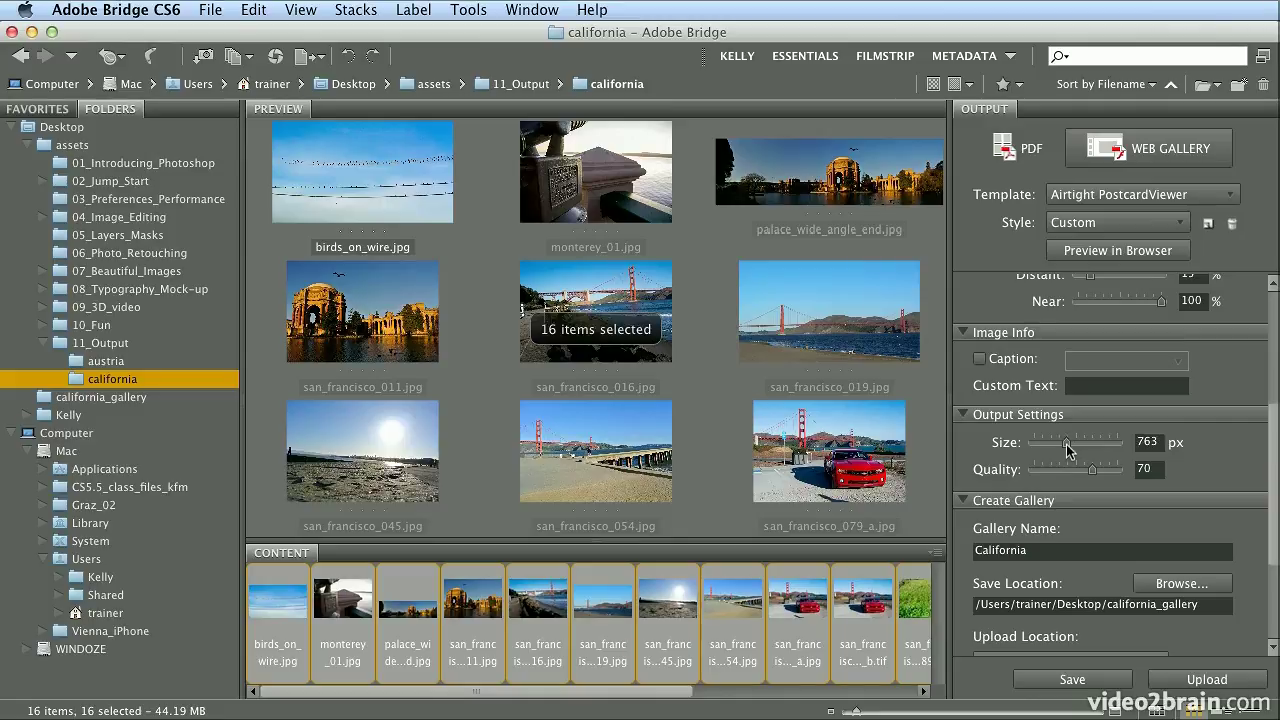
pyautogui.click(1145, 443)
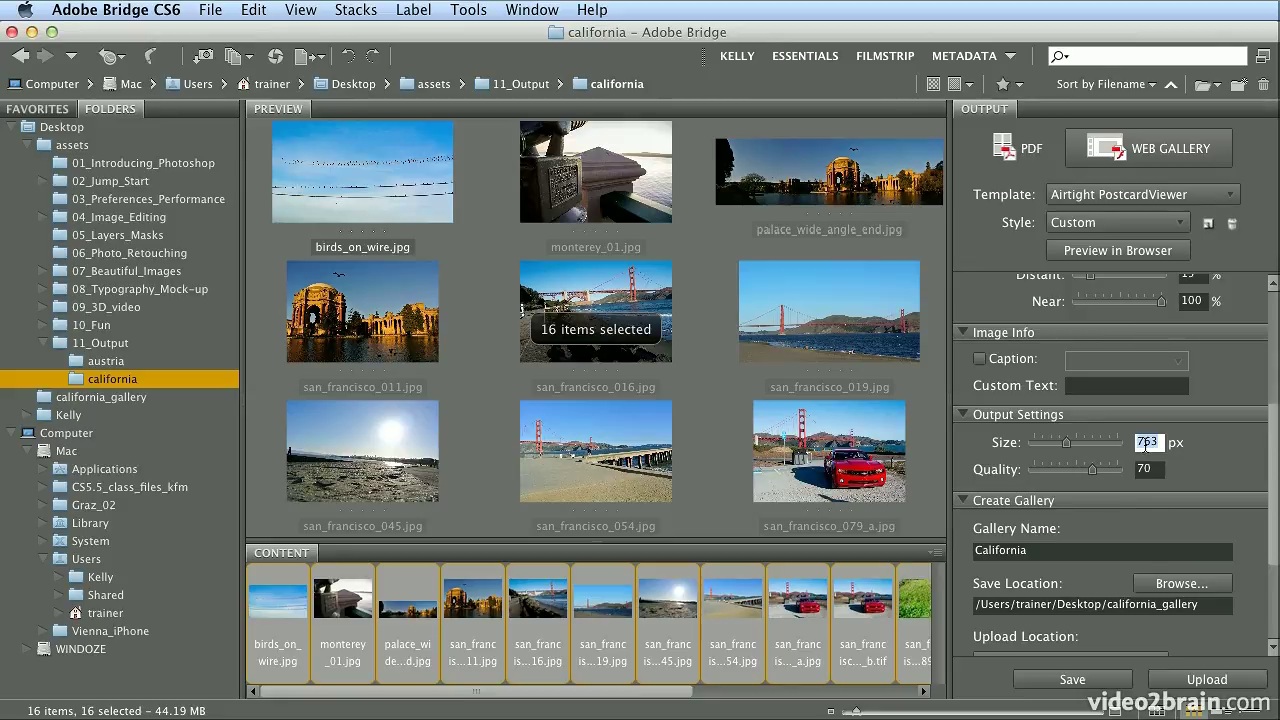
pyautogui.write('760')
pyautogui.press('Tab')
pyautogui.click(1140, 223)
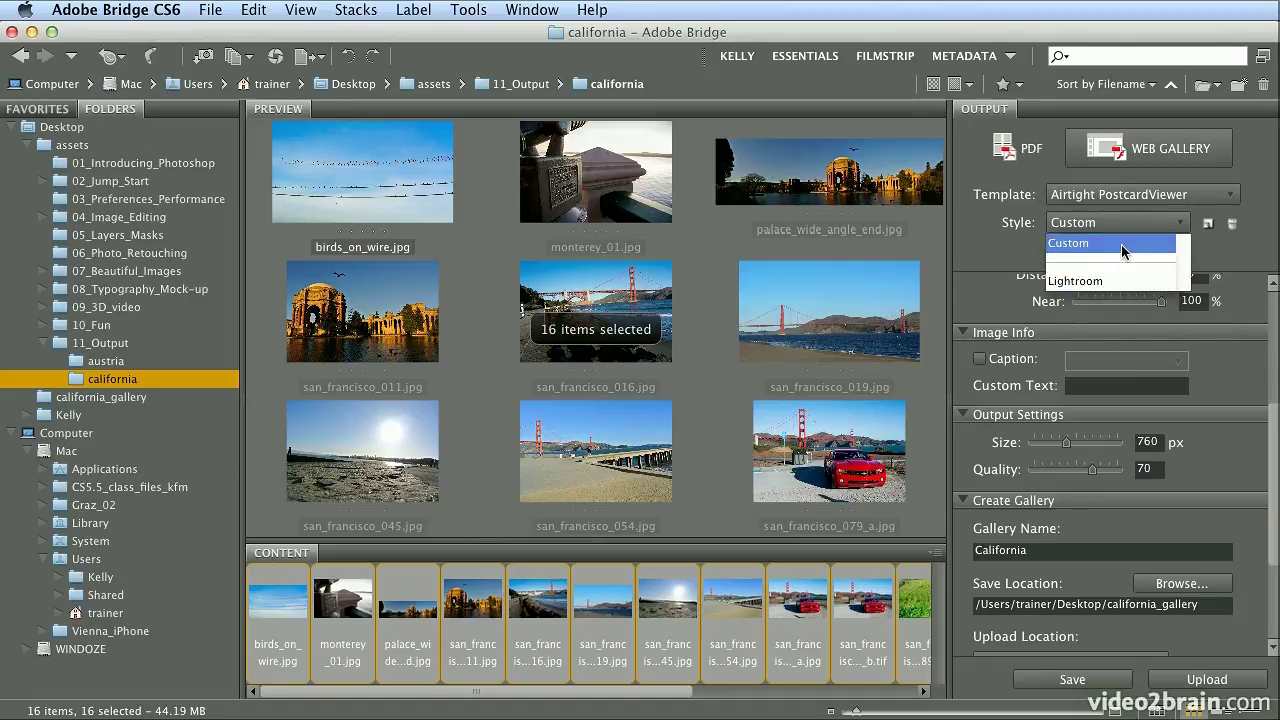
pyautogui.click(1122, 245)
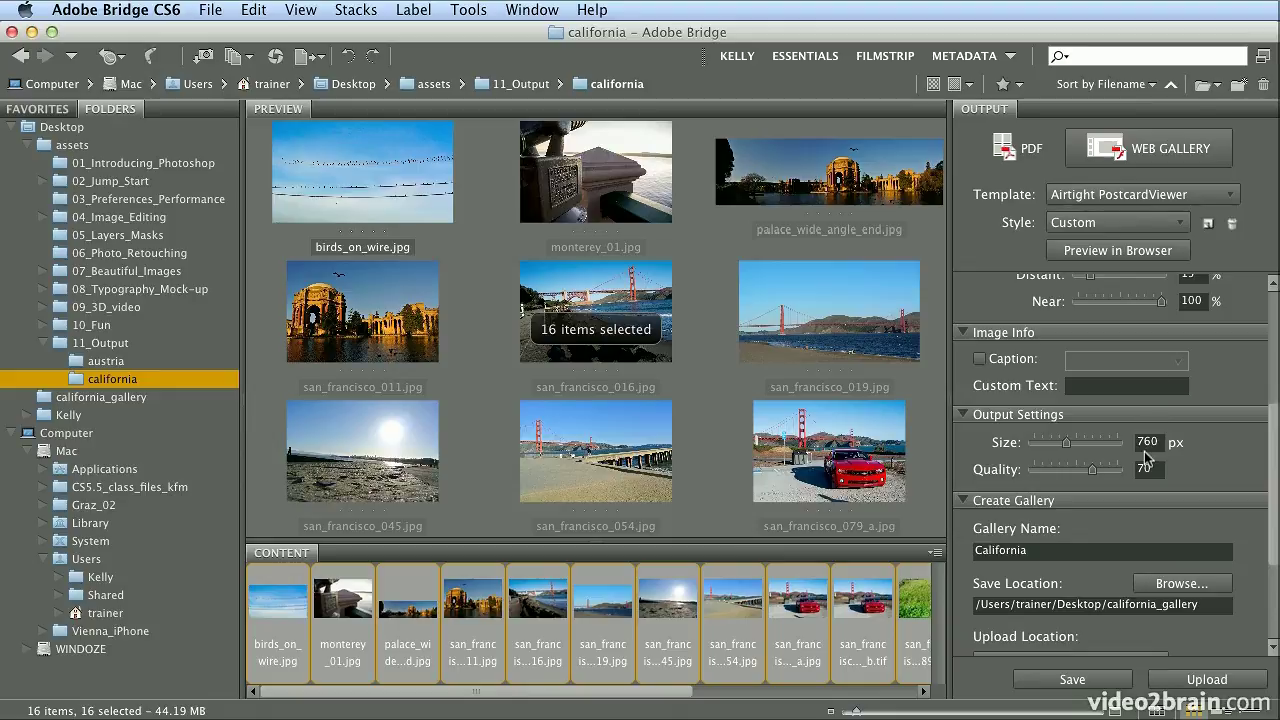
# Append _02 to the gallery name and replace the site title with California_02
pyautogui.click(1055, 552)
pyautogui.write('_02')
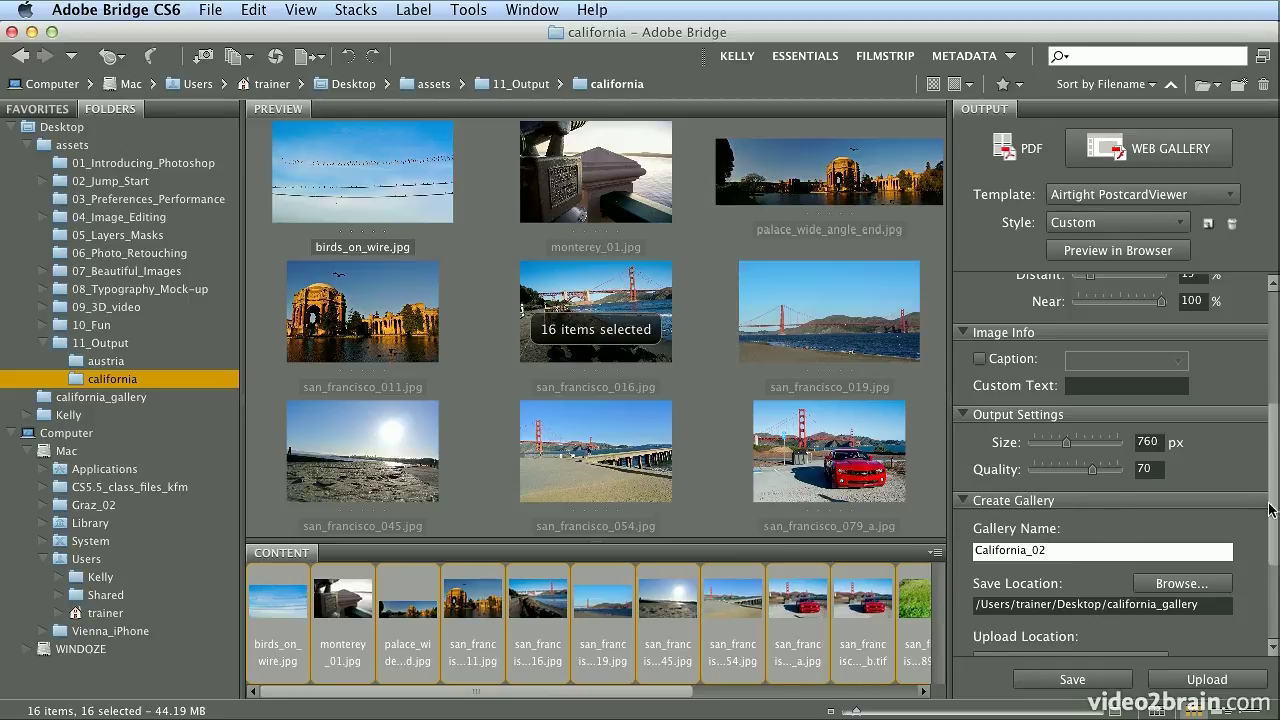
pyautogui.moveTo(1274, 411); pyautogui.dragTo(1275, 346)
pyautogui.scroll(5, 1275, 346)
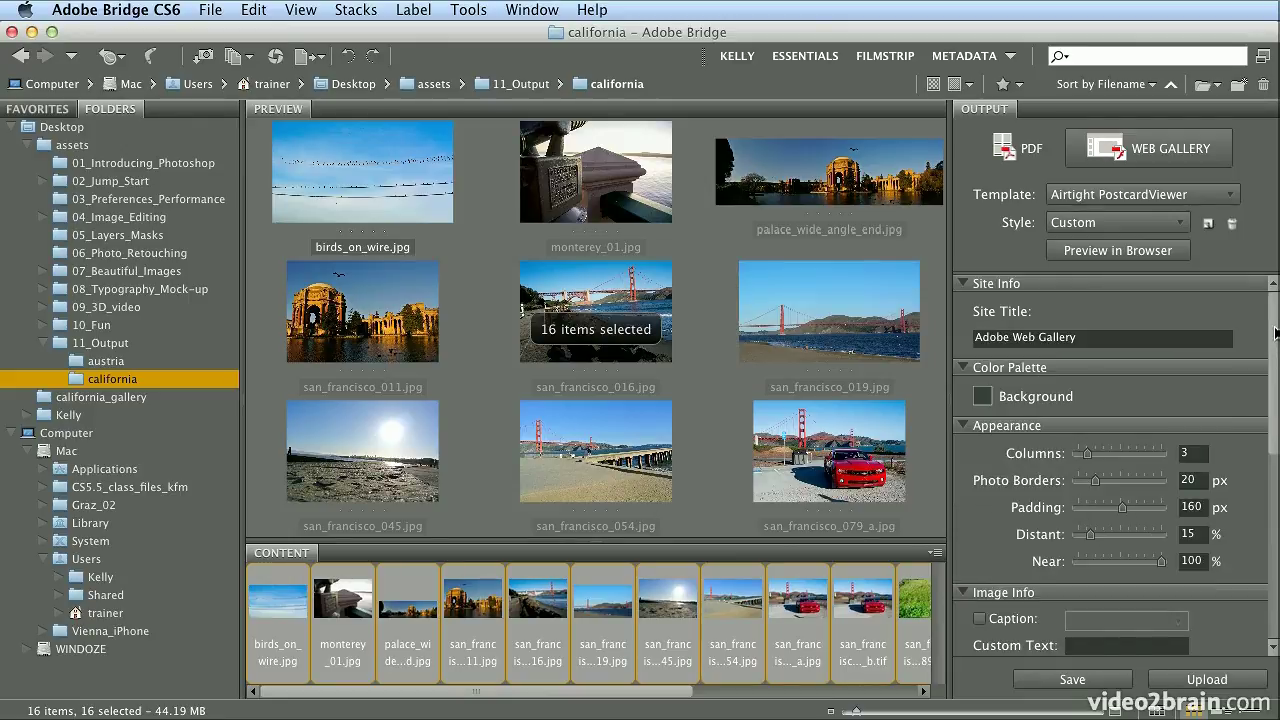
pyautogui.click(1124, 337)
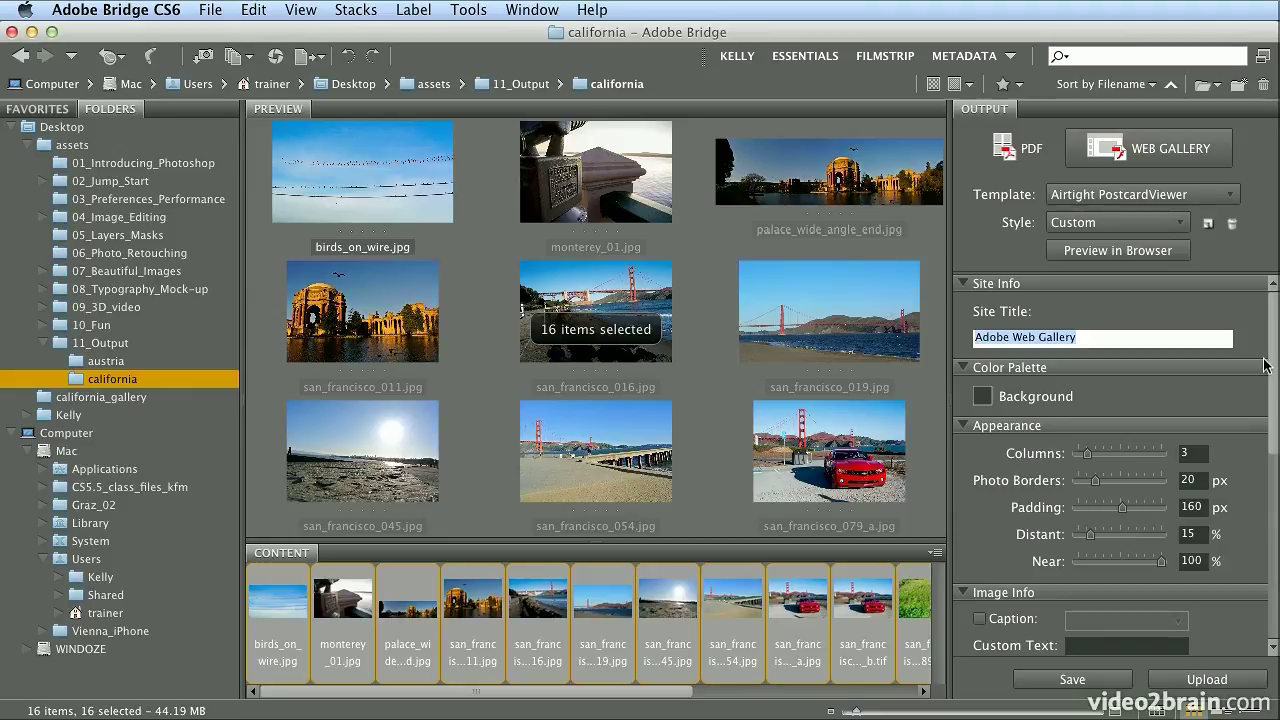
pyautogui.press('BackSpace')
pyautogui.write('C')
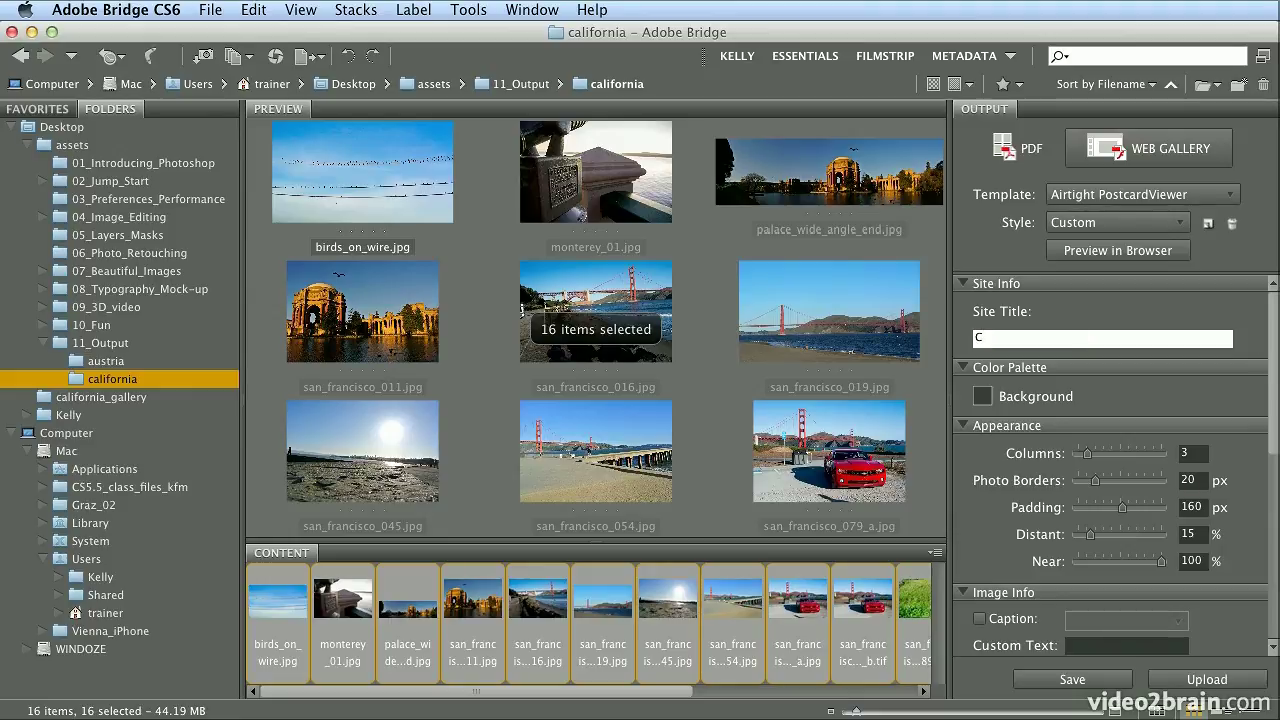
pyautogui.write('alifornia_02')
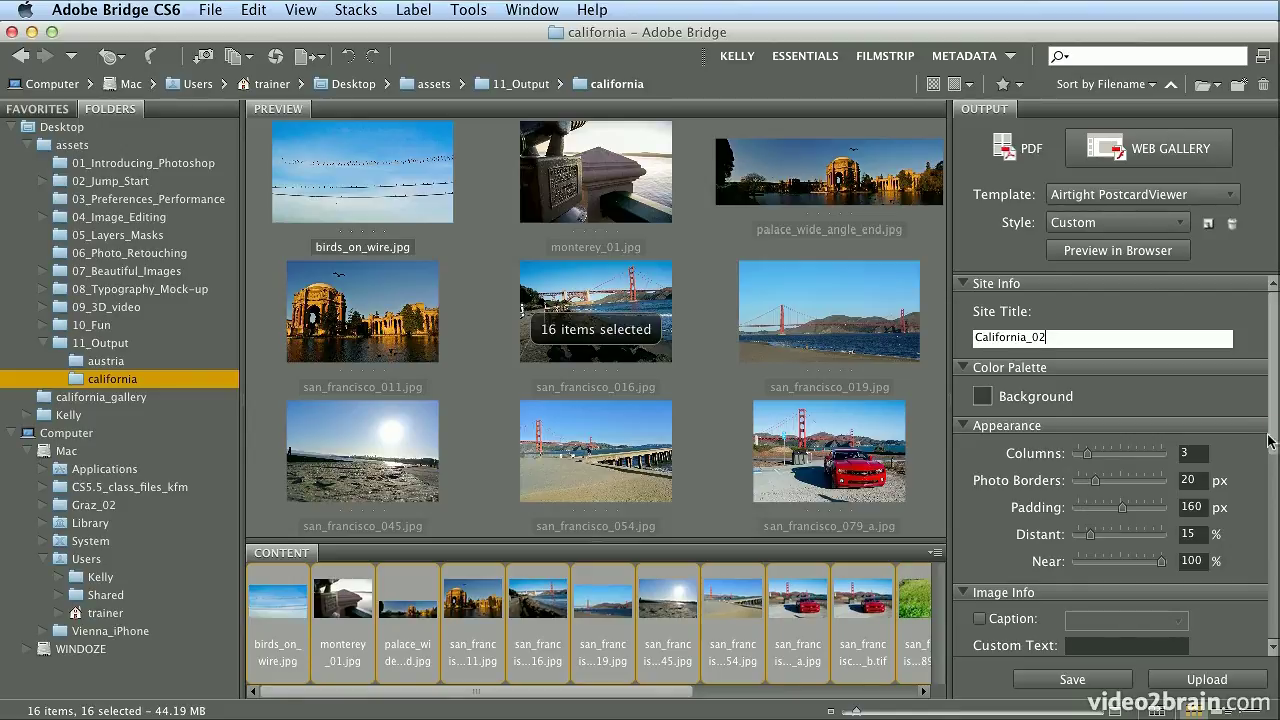
pyautogui.moveTo(1274, 440); pyautogui.dragTo(1274, 516)
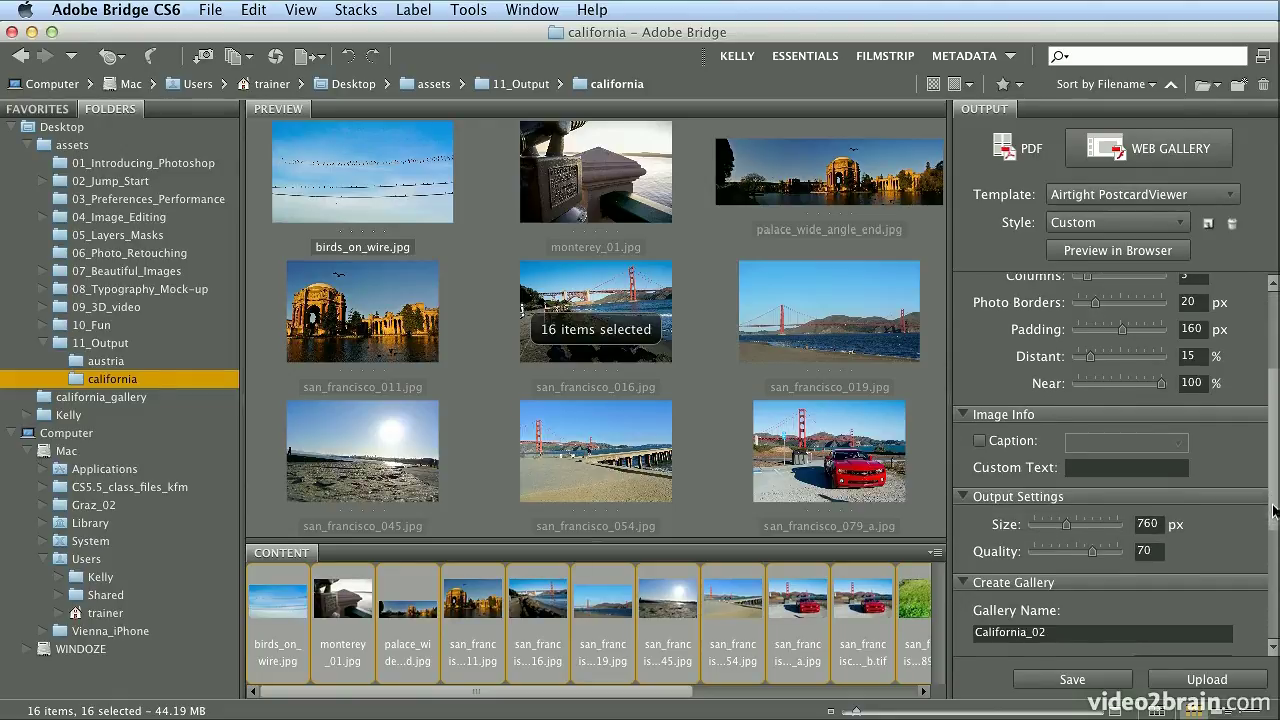
# Enable image captions and set them to show each photo's Filename
pyautogui.click(980, 441)
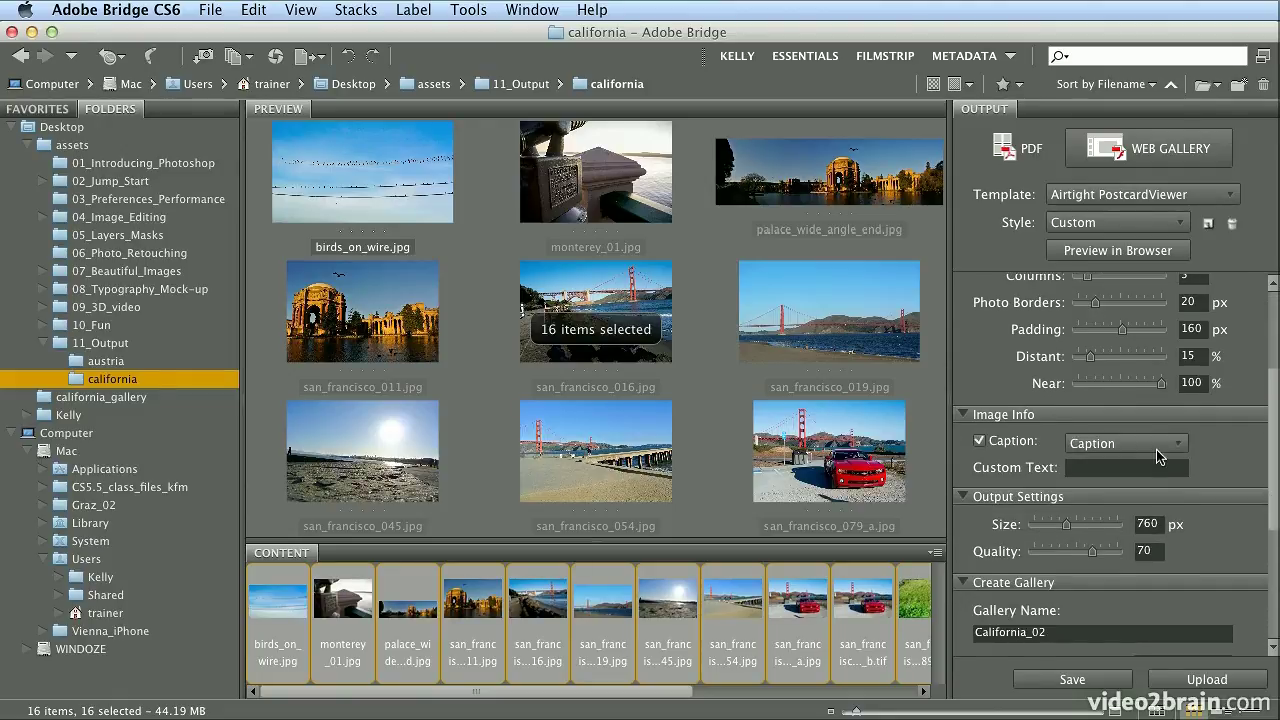
pyautogui.click(1158, 448)
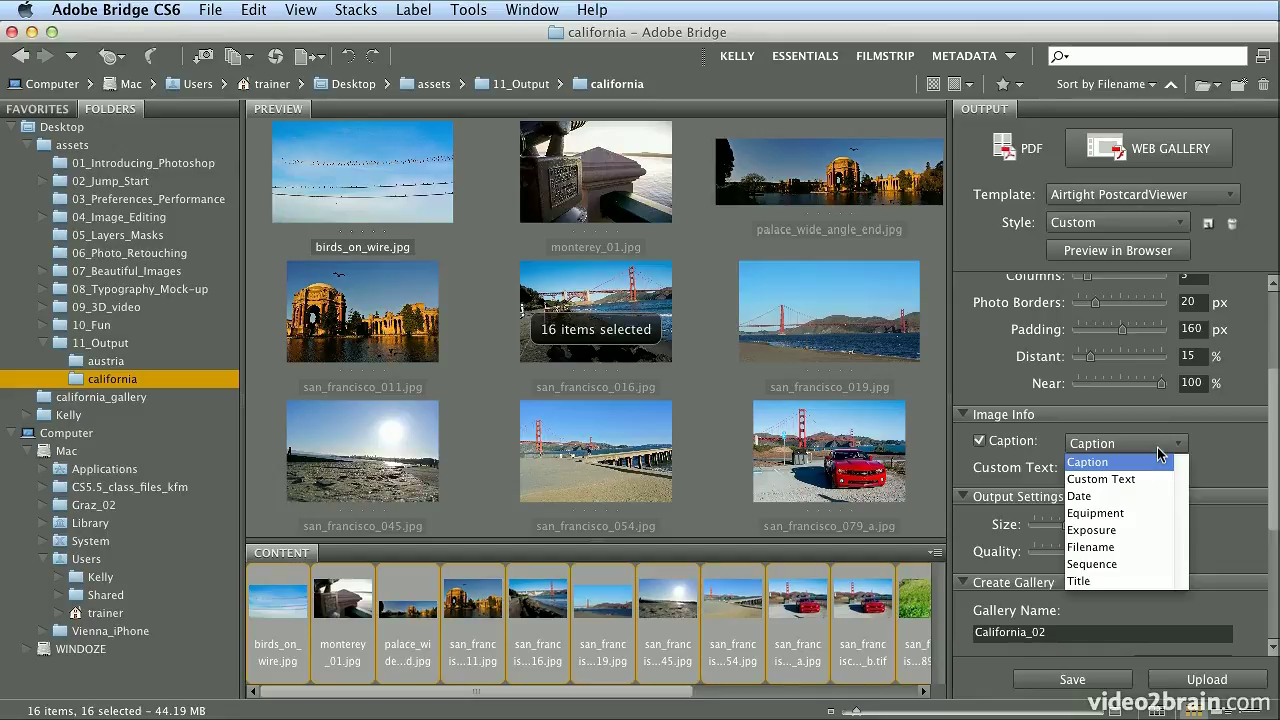
pyautogui.click(1145, 549)
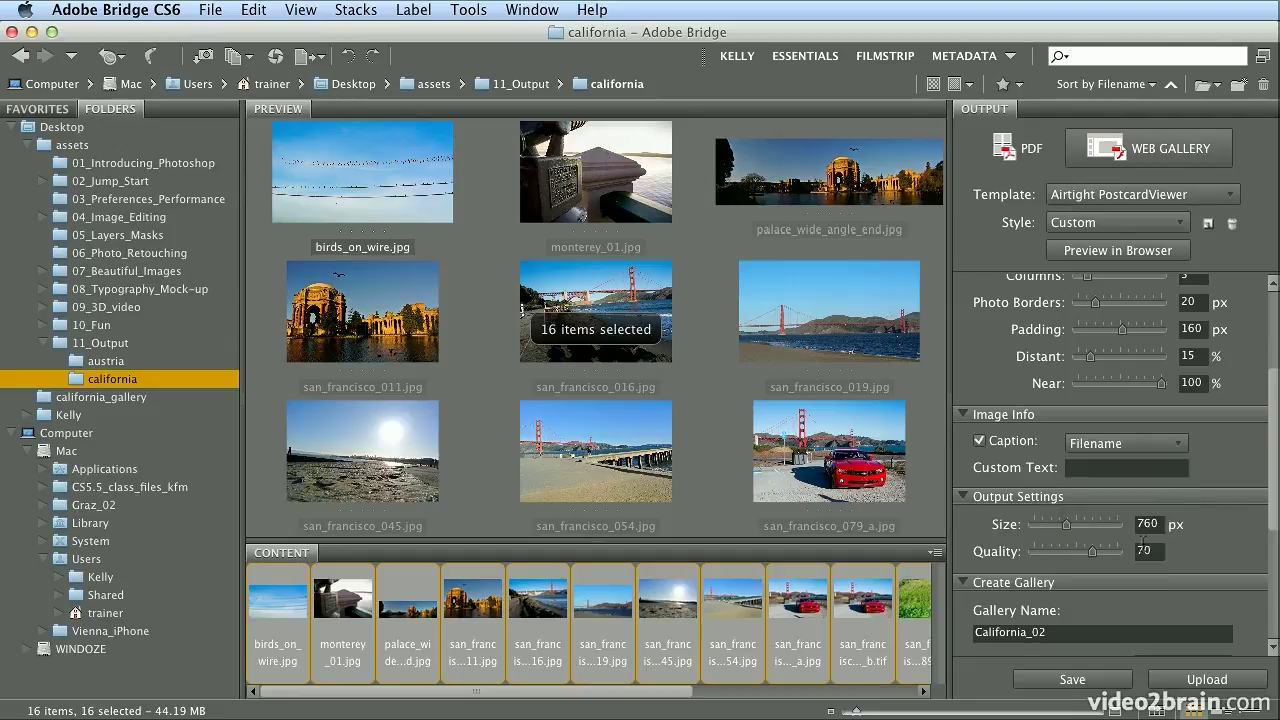
pyautogui.click(1158, 450)
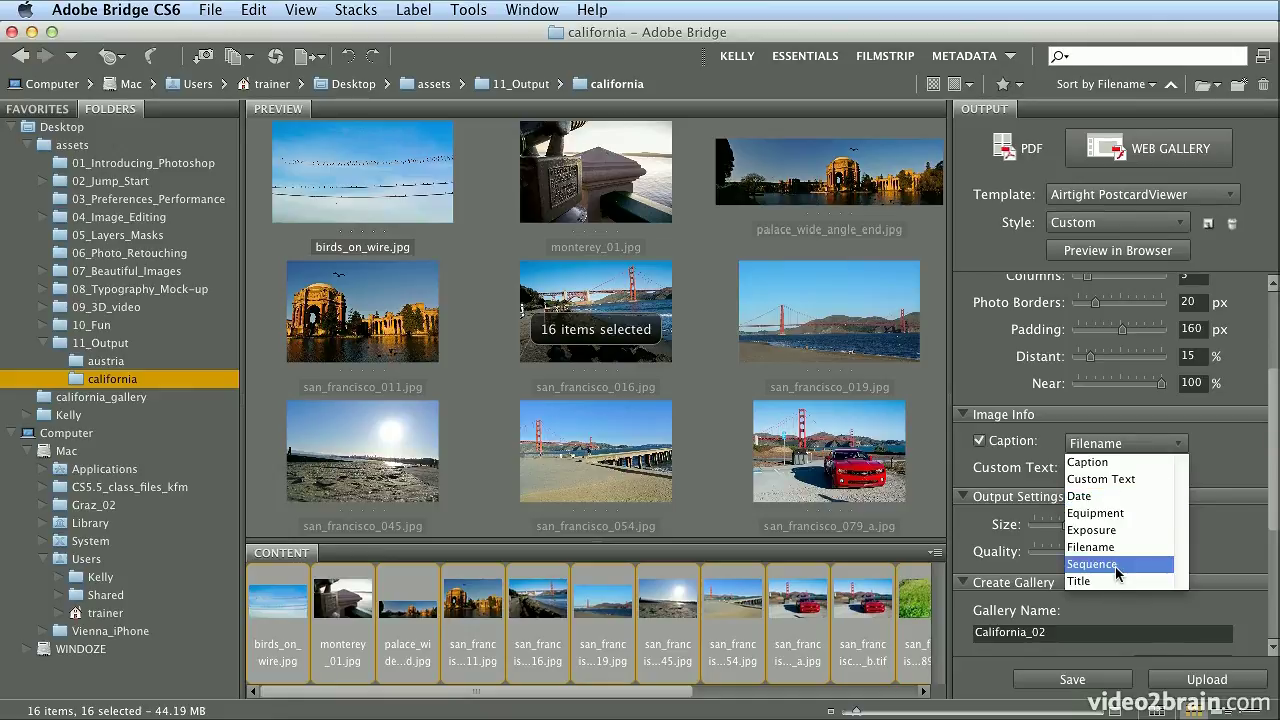
pyautogui.click(1190, 452)
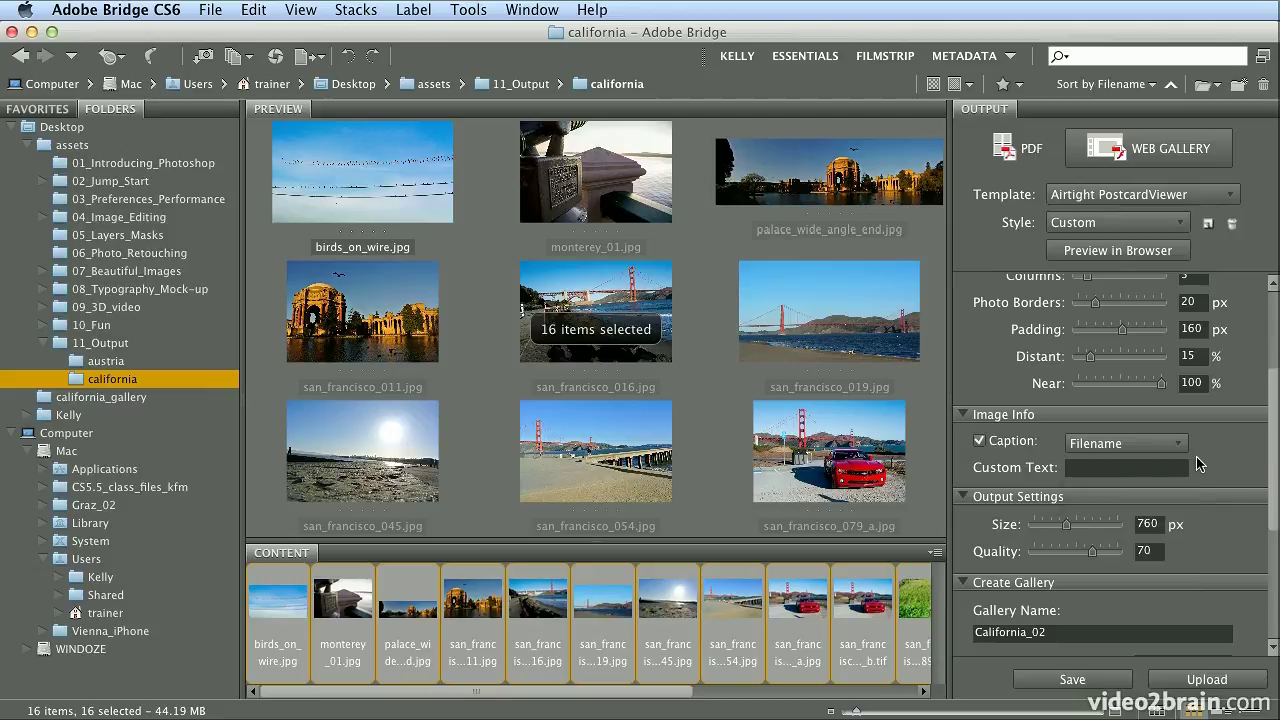
# Save the California_02 gallery, dismiss the Gallery created confirmation, and minimize Bridge
pyautogui.moveTo(1271, 487); pyautogui.dragTo(1272, 622)
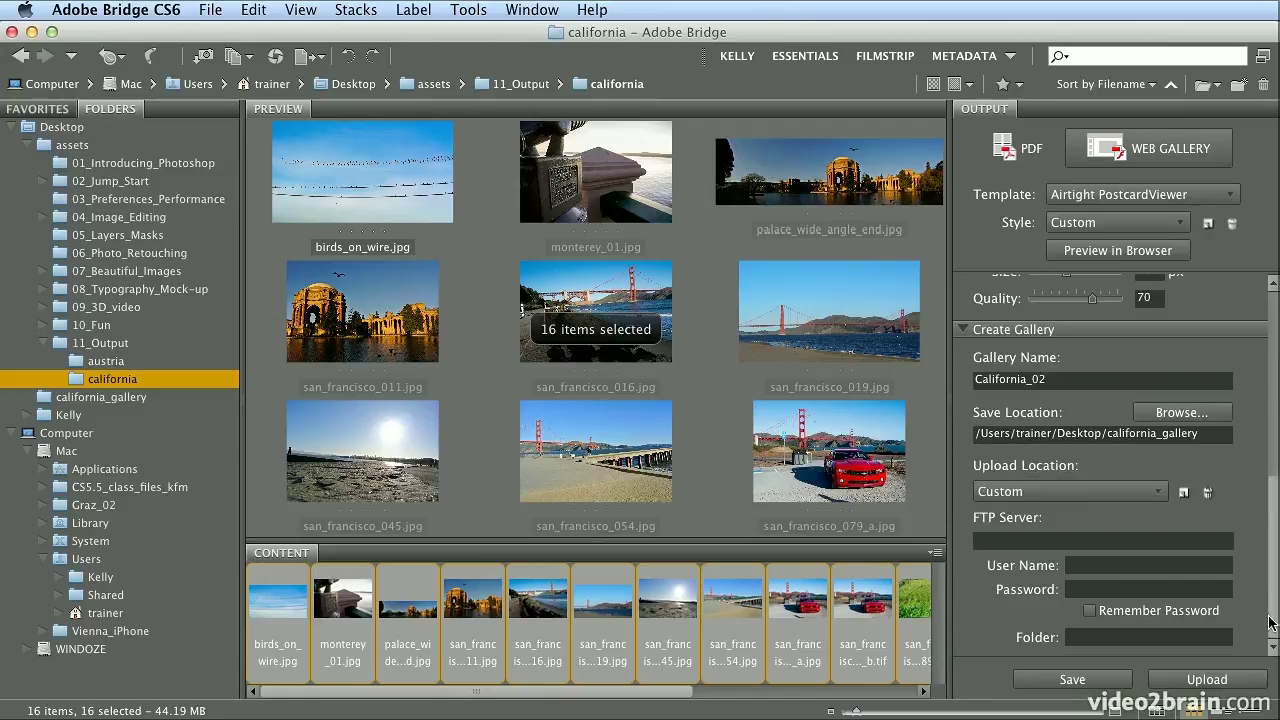
pyautogui.click(1095, 681)
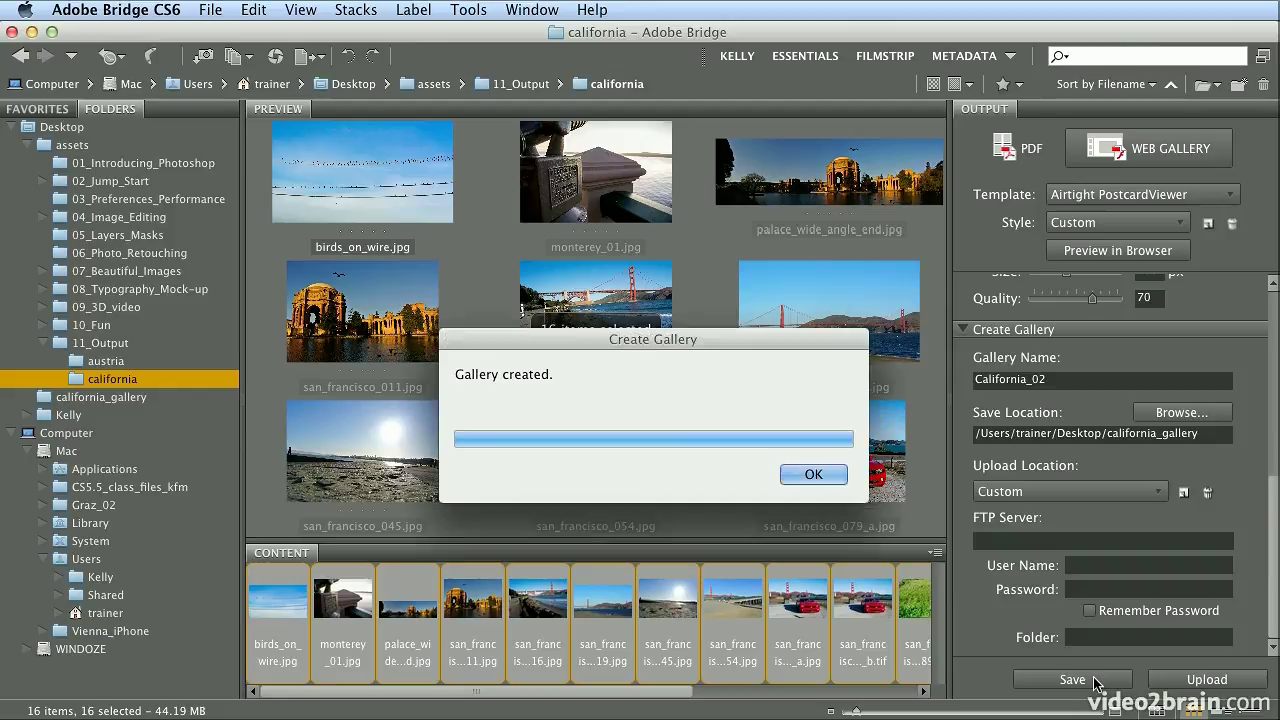
pyautogui.click(805, 477)
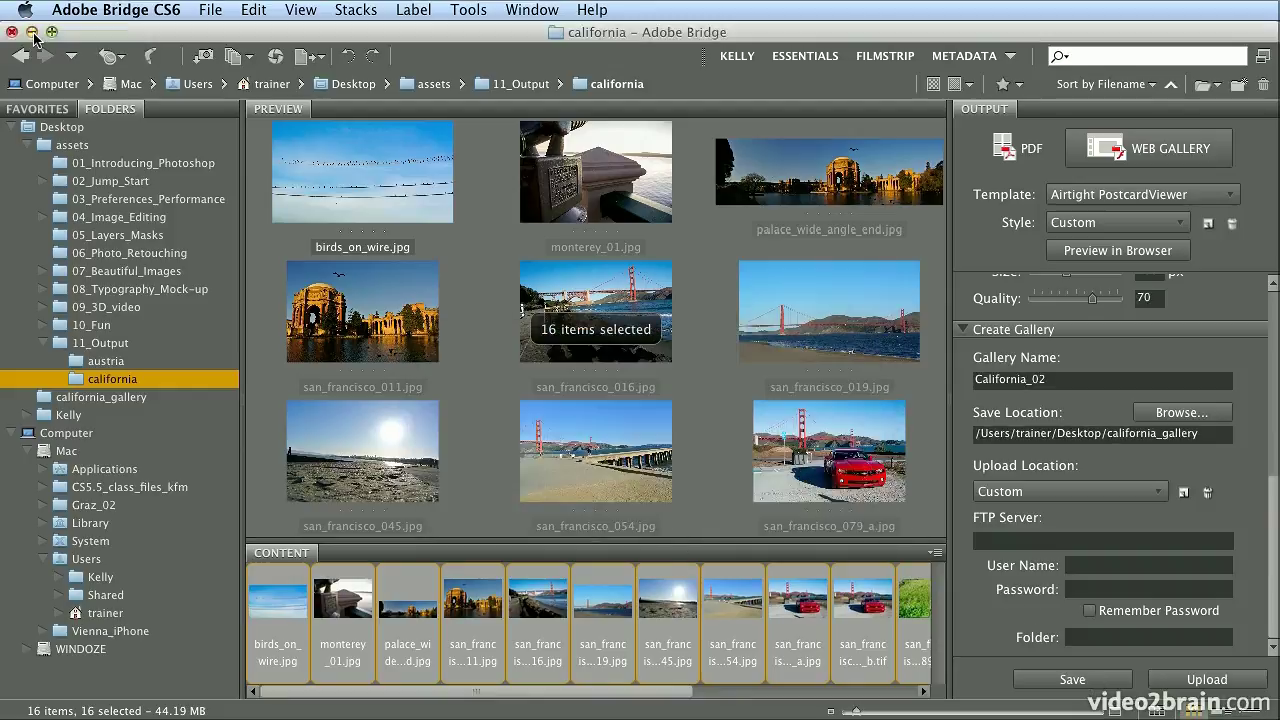
pyautogui.press('super+m')
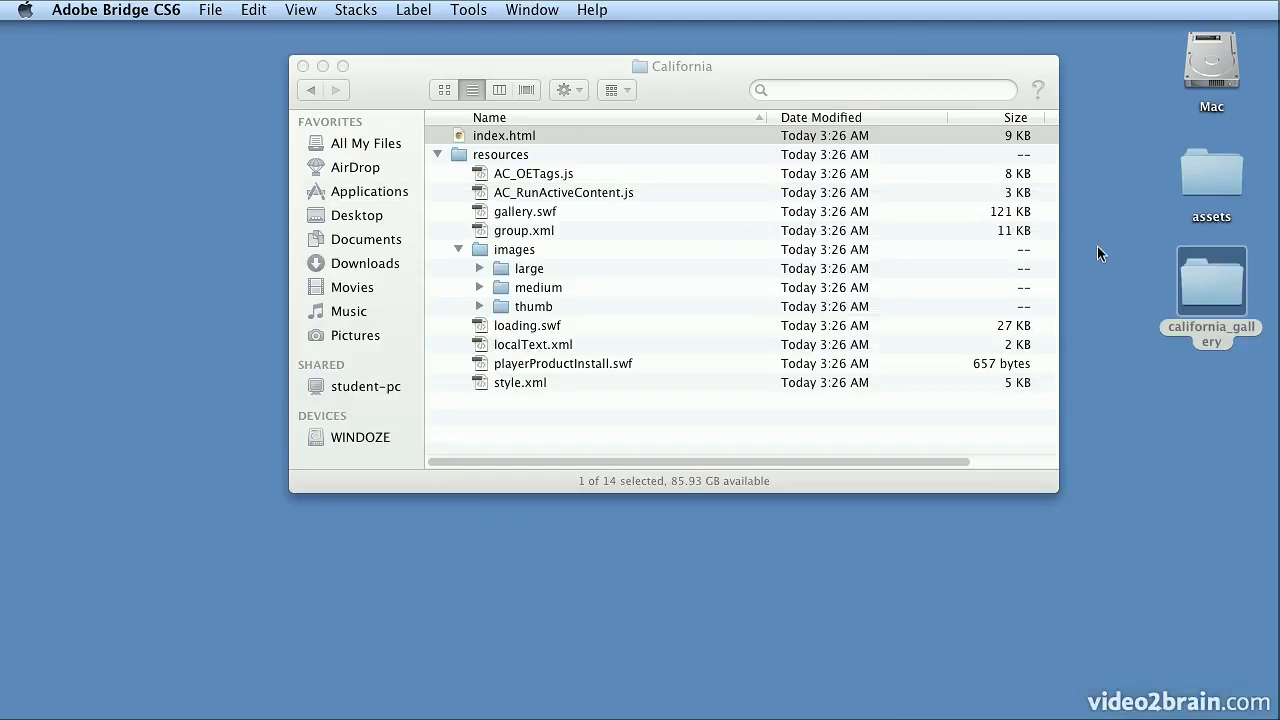
# Close the California window and open the california_gallery/California_02 folder in Finder
pyautogui.click(437, 154)
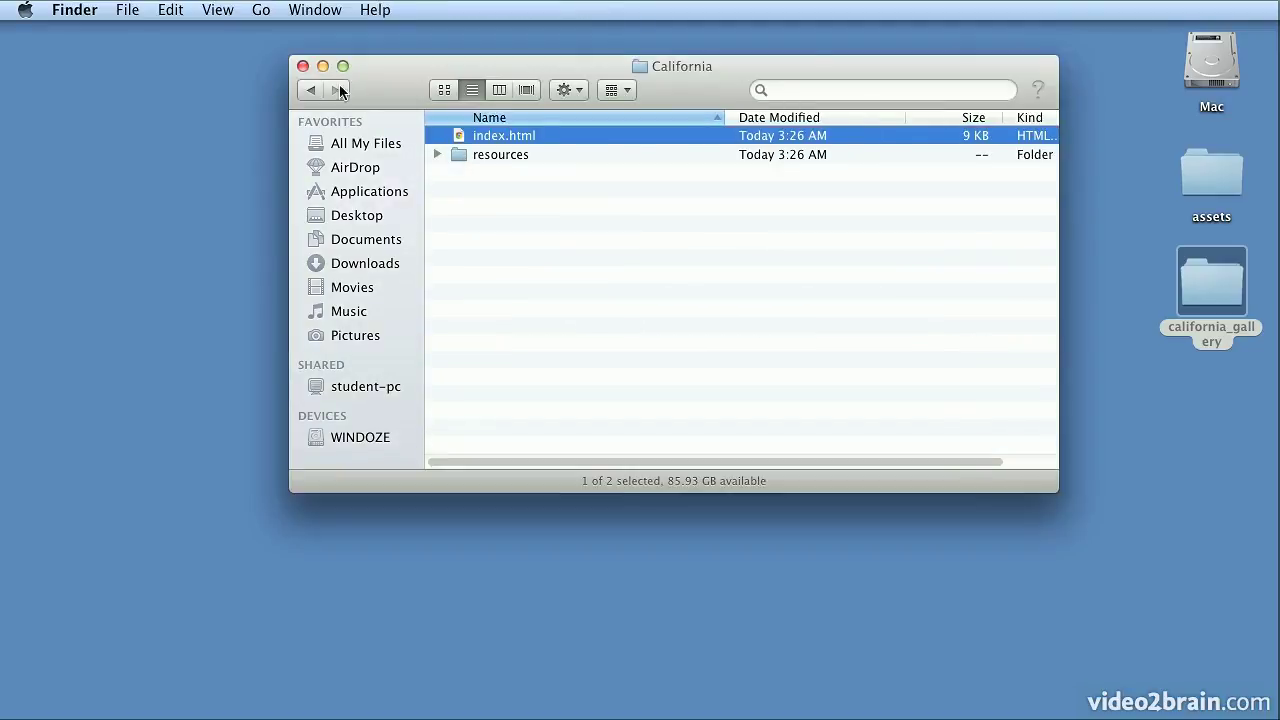
pyautogui.click(302, 66)
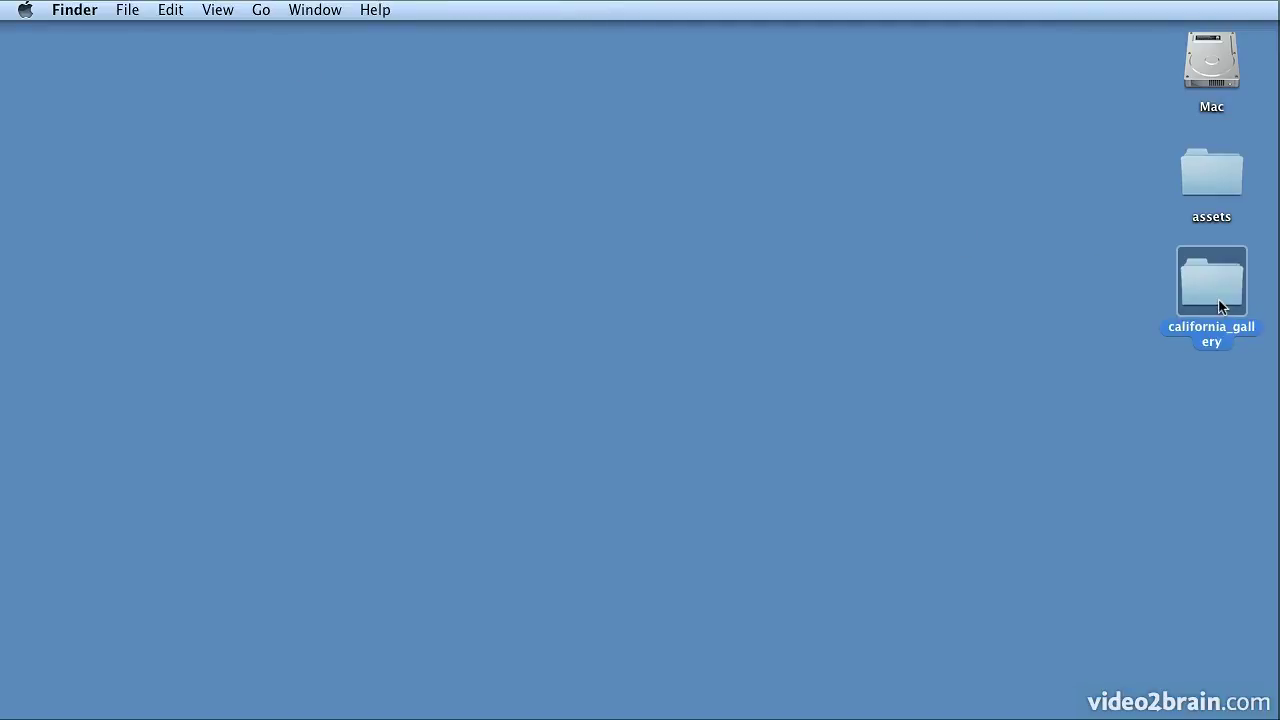
pyautogui.doubleClick(1219, 306)
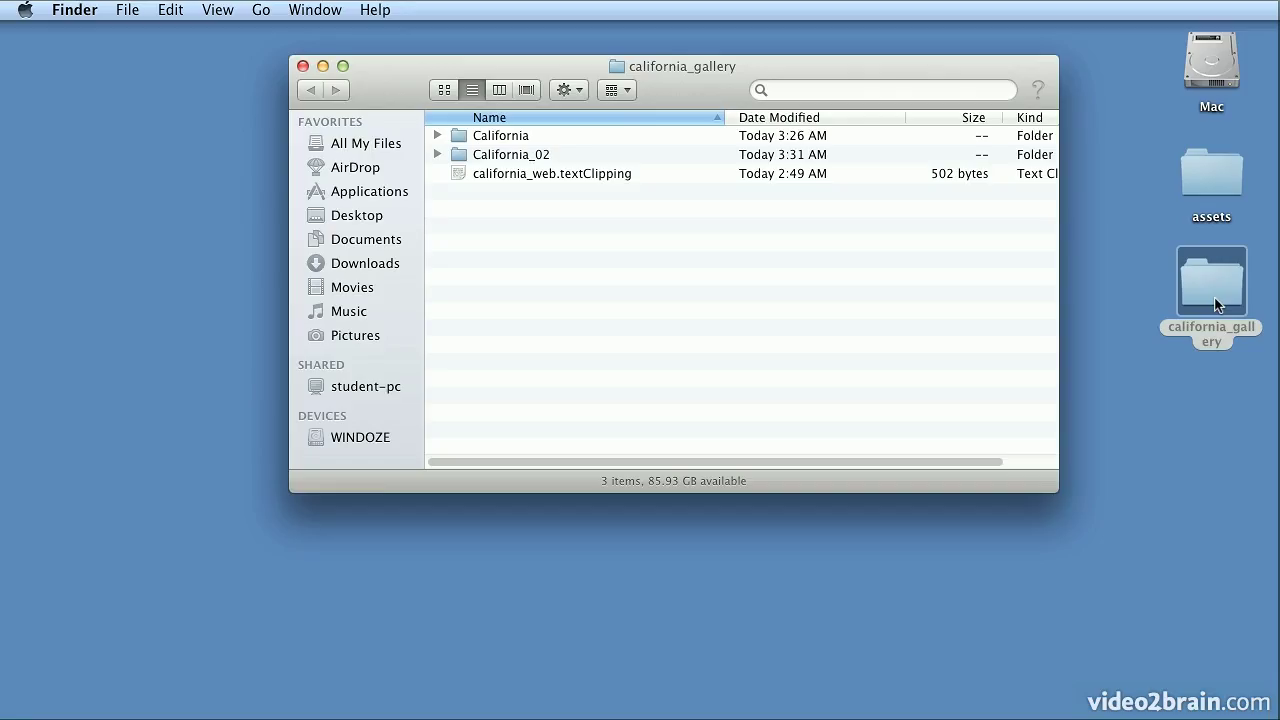
pyautogui.doubleClick(511, 157)
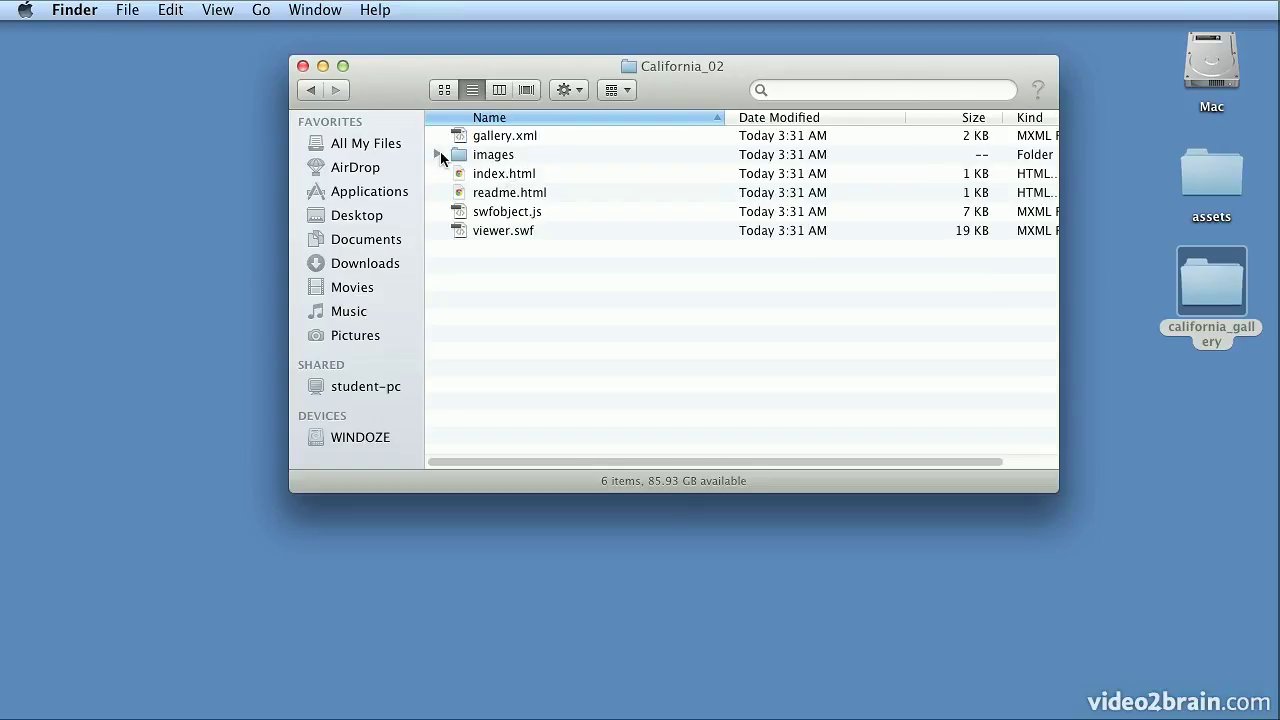
# Inspect the images/large photos, then open index.html in Chrome
pyautogui.click(437, 155)
pyautogui.click(458, 173)
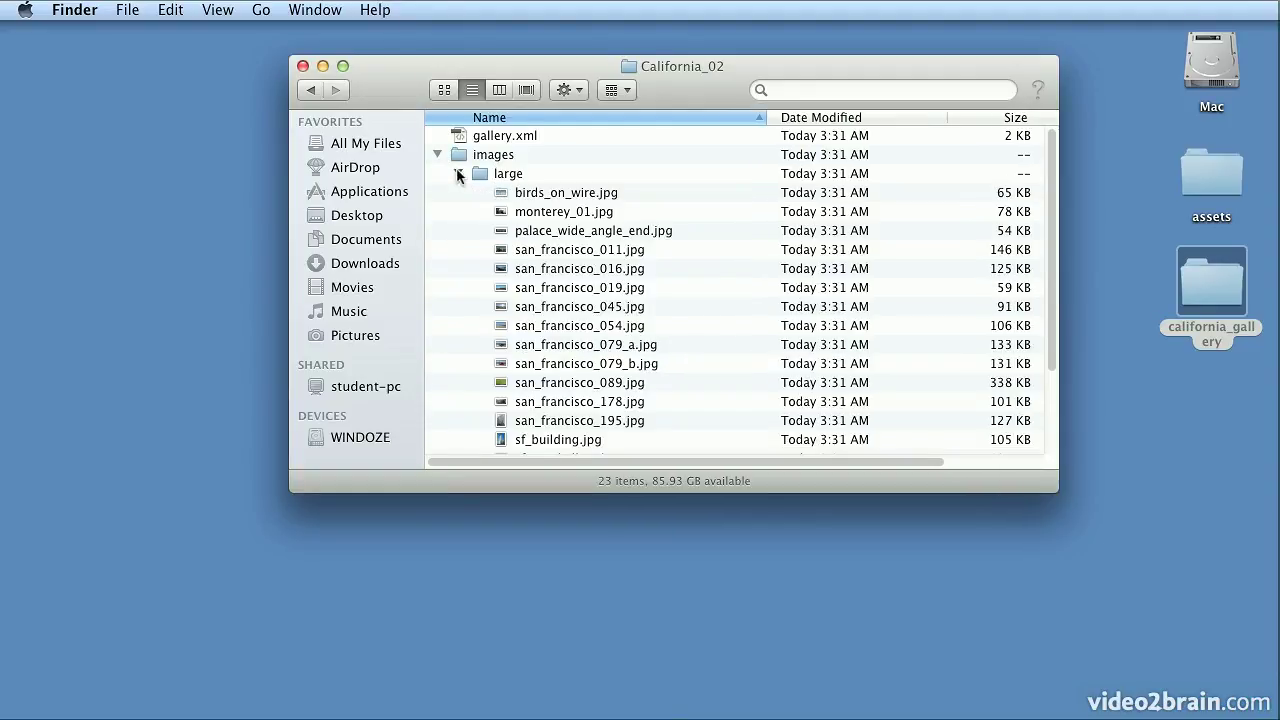
pyautogui.click(458, 173)
pyautogui.click(437, 155)
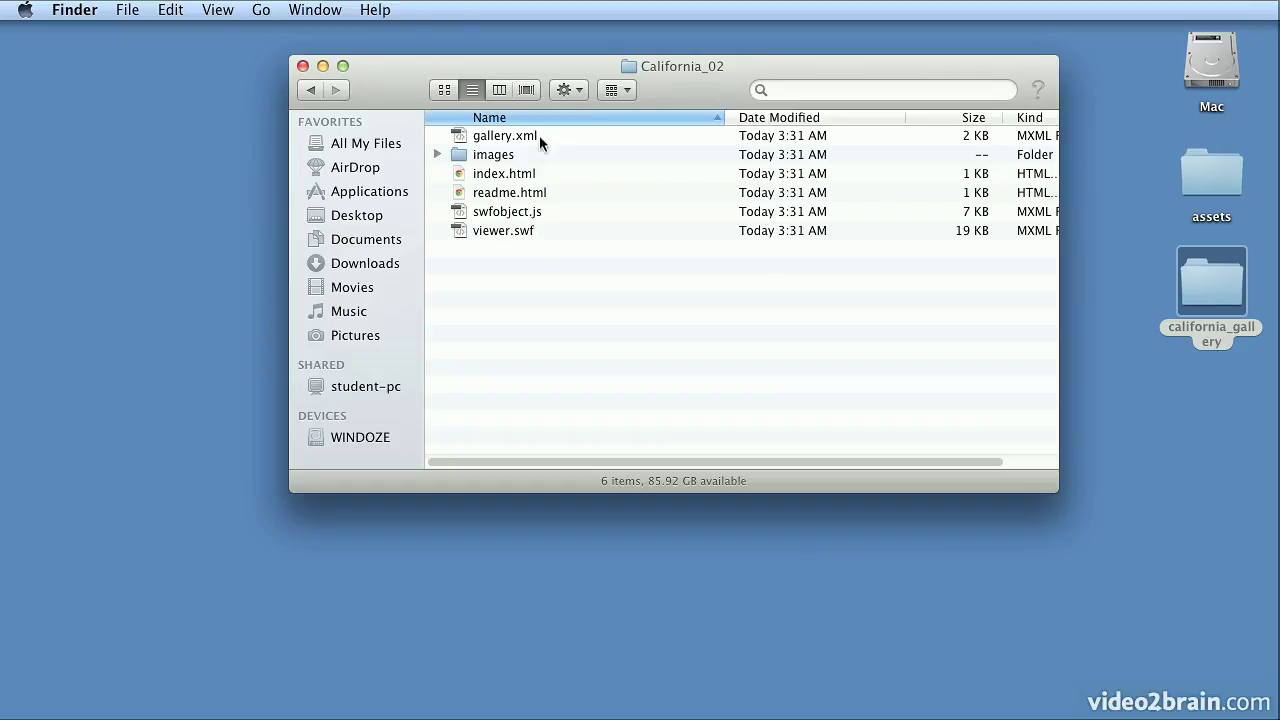
pyautogui.doubleClick(549, 179)
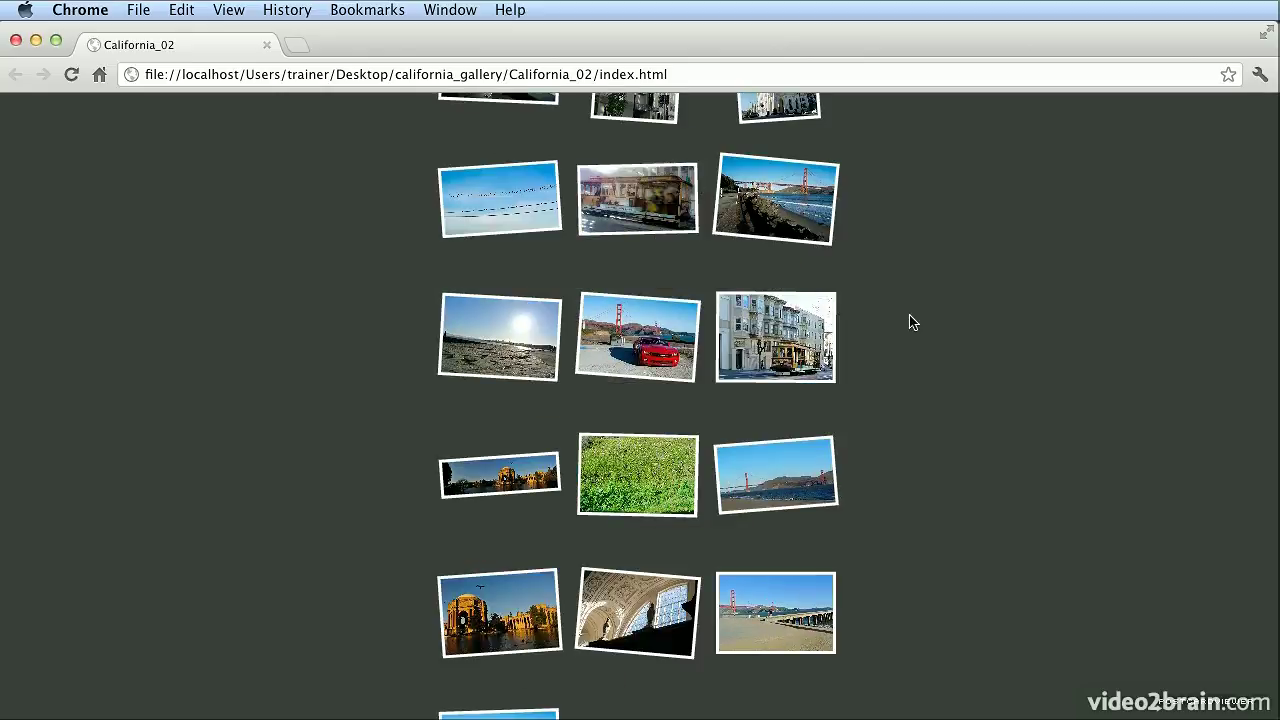
pyautogui.click(806, 336)
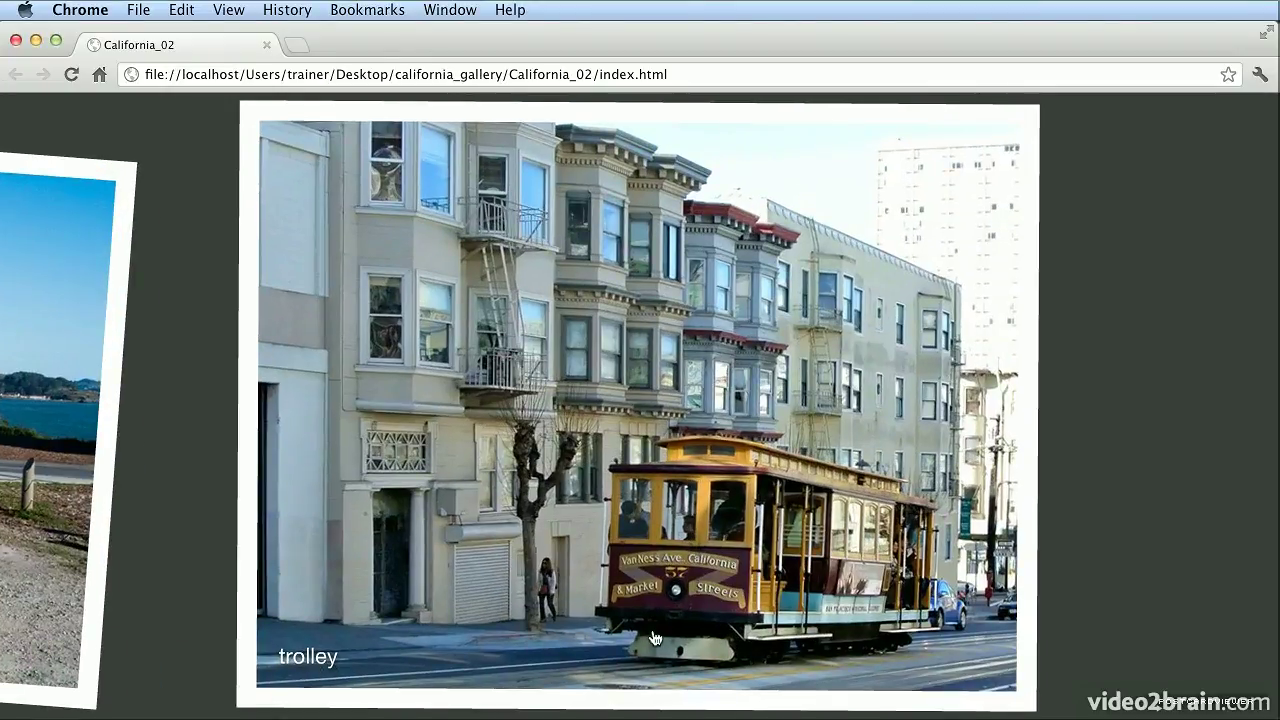
pyautogui.click(669, 631)
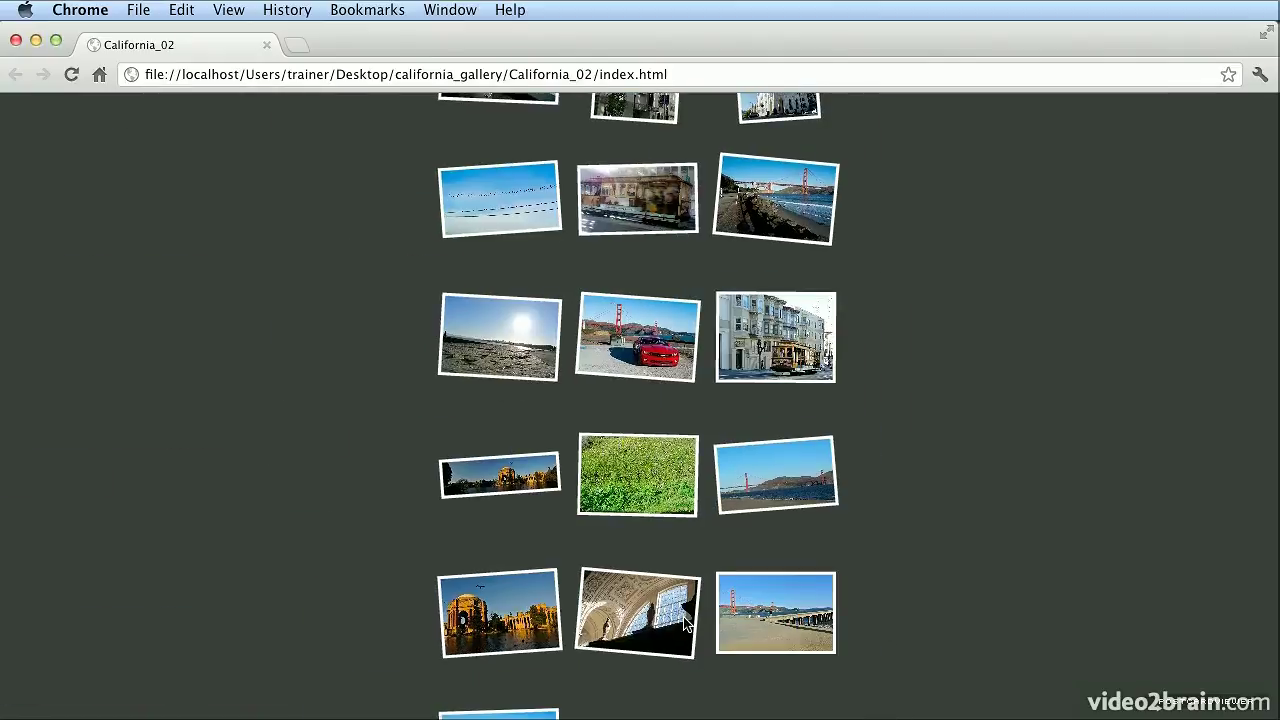
pyautogui.click(522, 636)
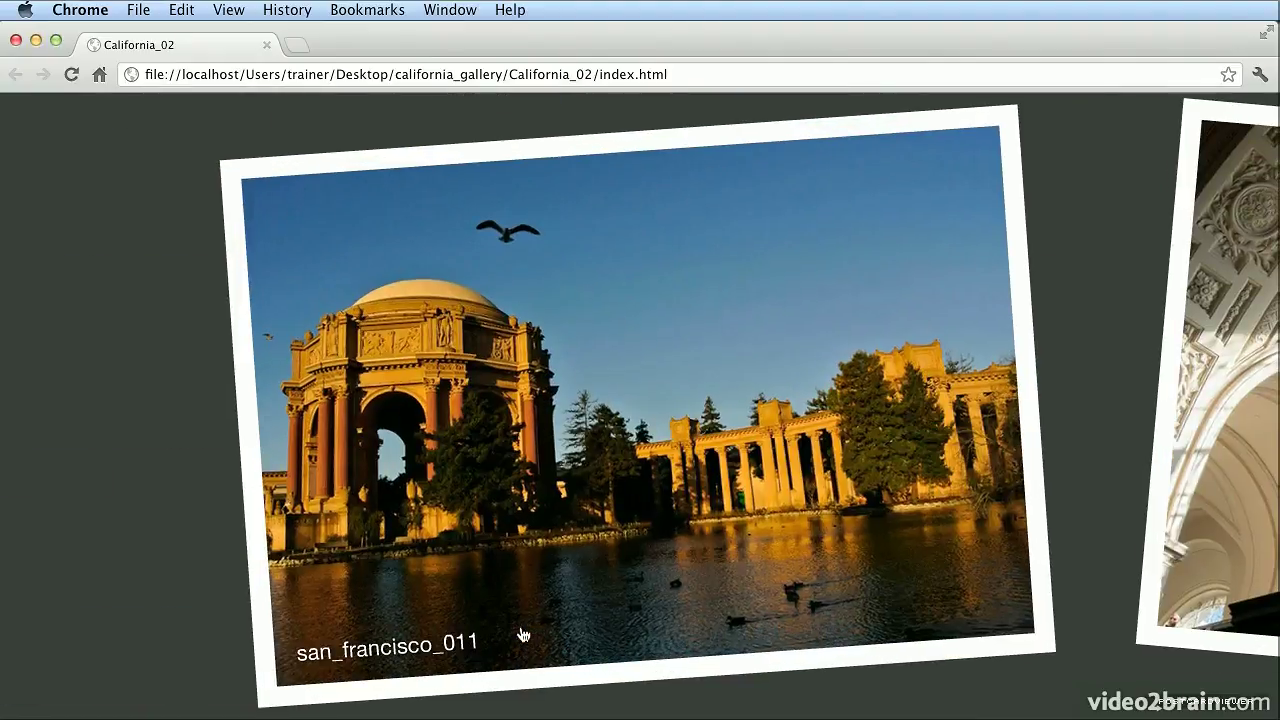
pyautogui.click(610, 651)
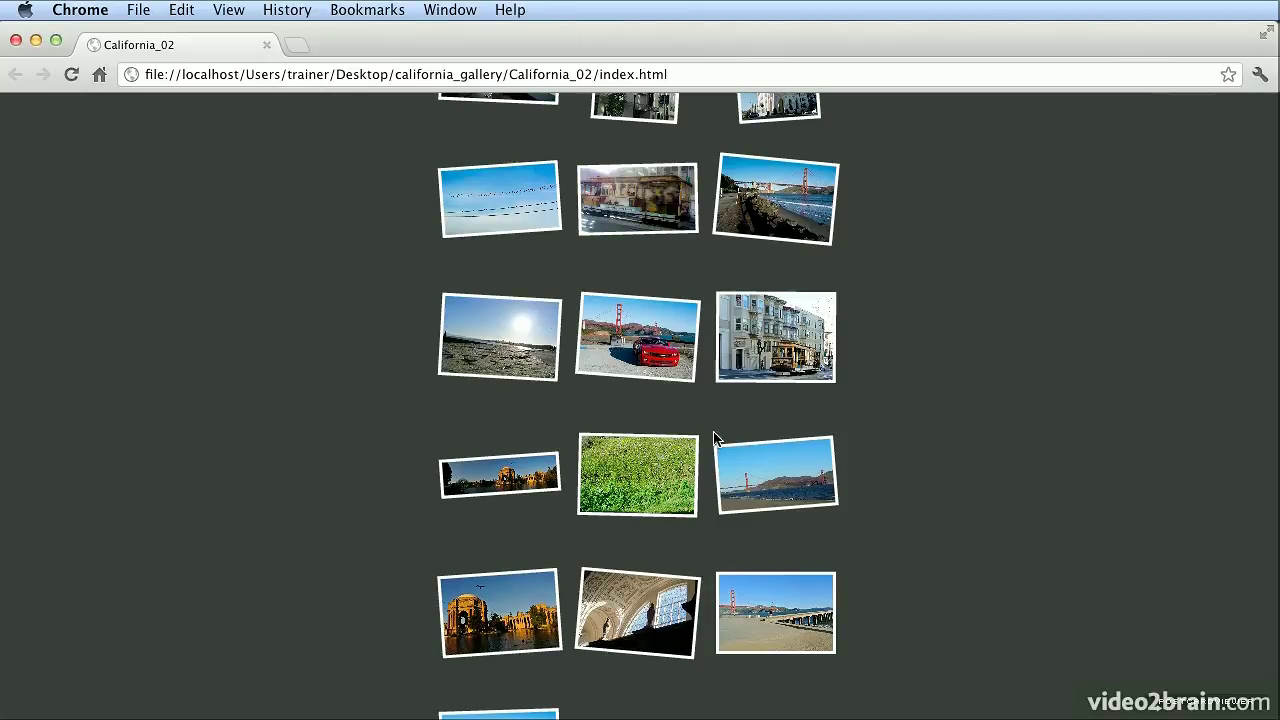
pyautogui.click(742, 204)
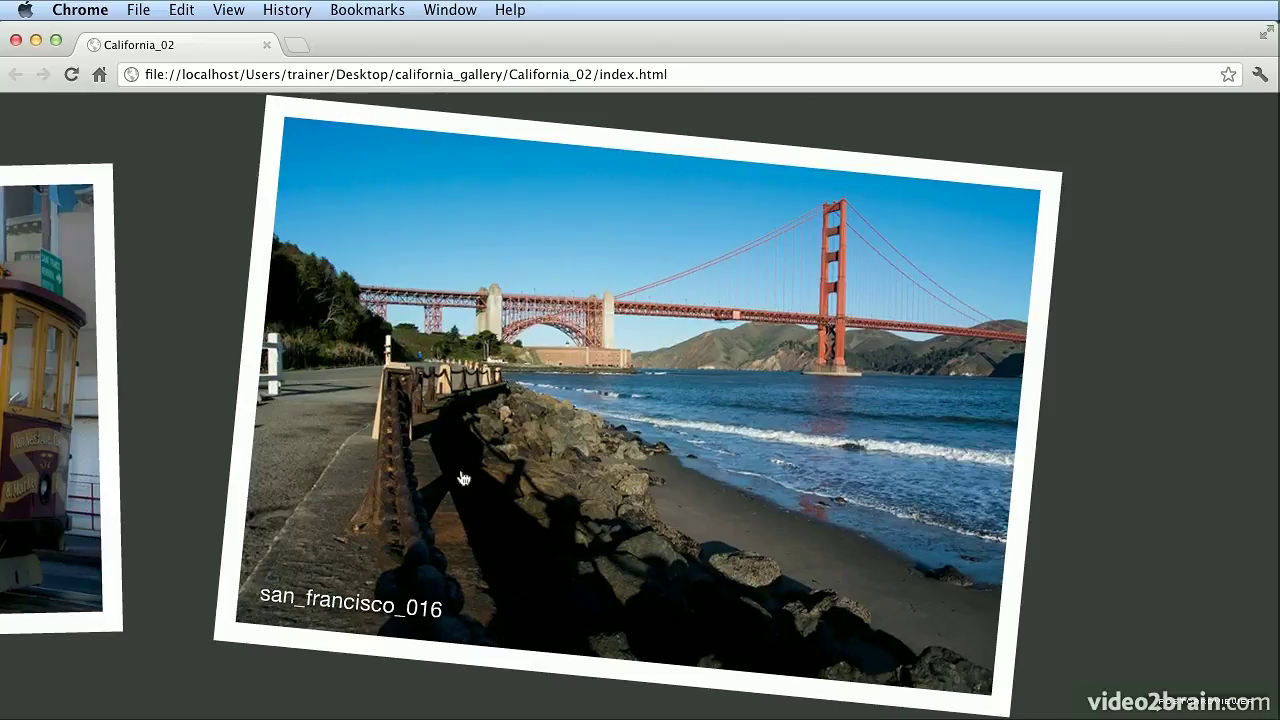
pyautogui.click(848, 538)
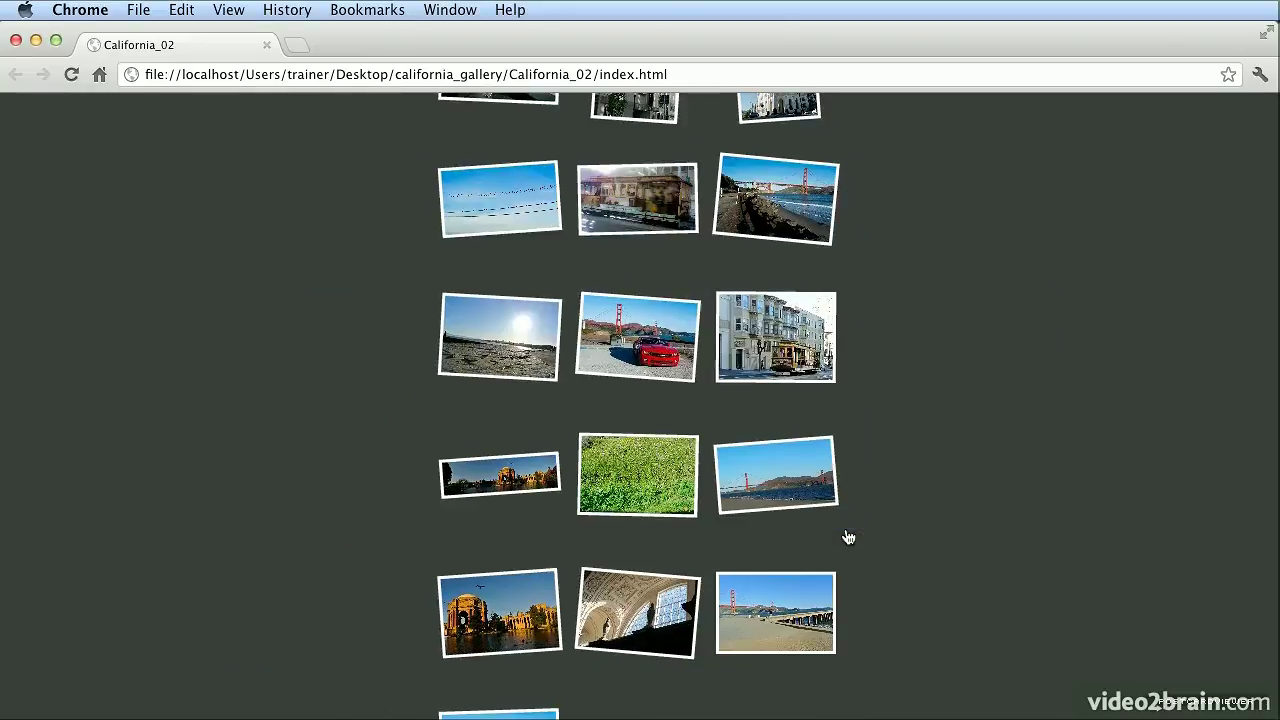